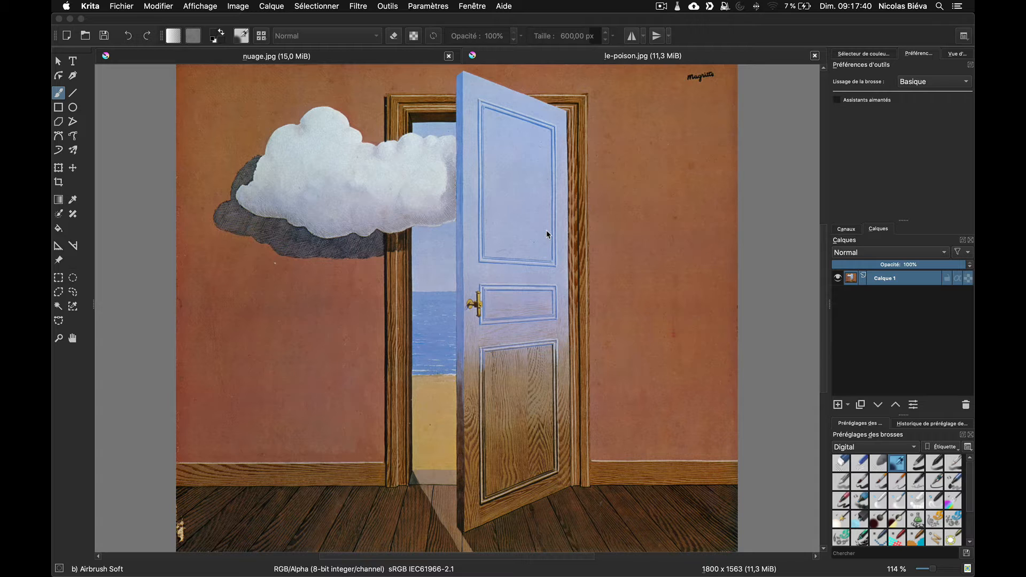
- Switch to Chrome and open the "Bitmap 2 : Masques et réglages" article from the DigitaLab home page
{"action": "mouse_move", "coordinate": [54, 165]}
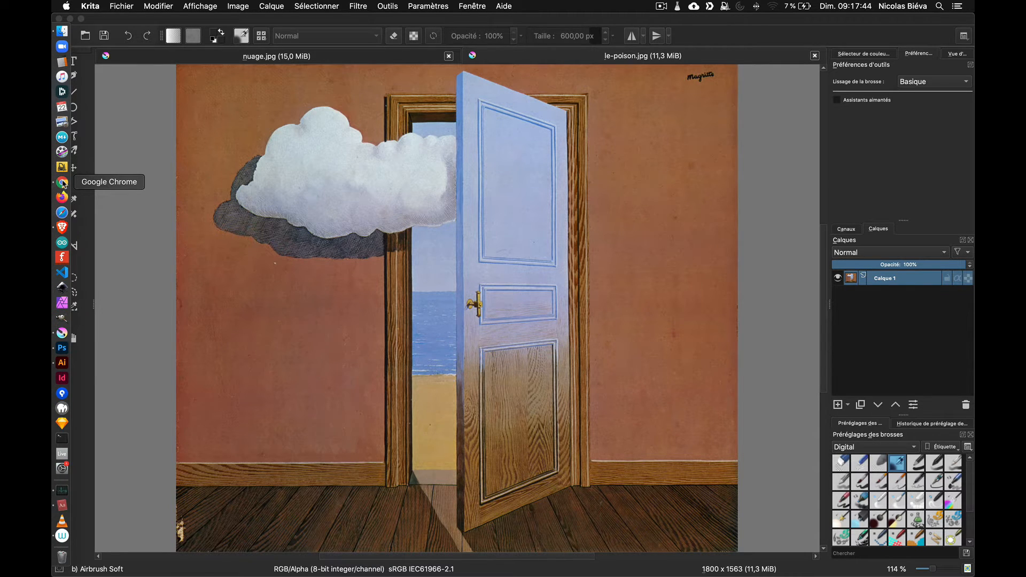
{"action": "left_click", "coordinate": [62, 183]}
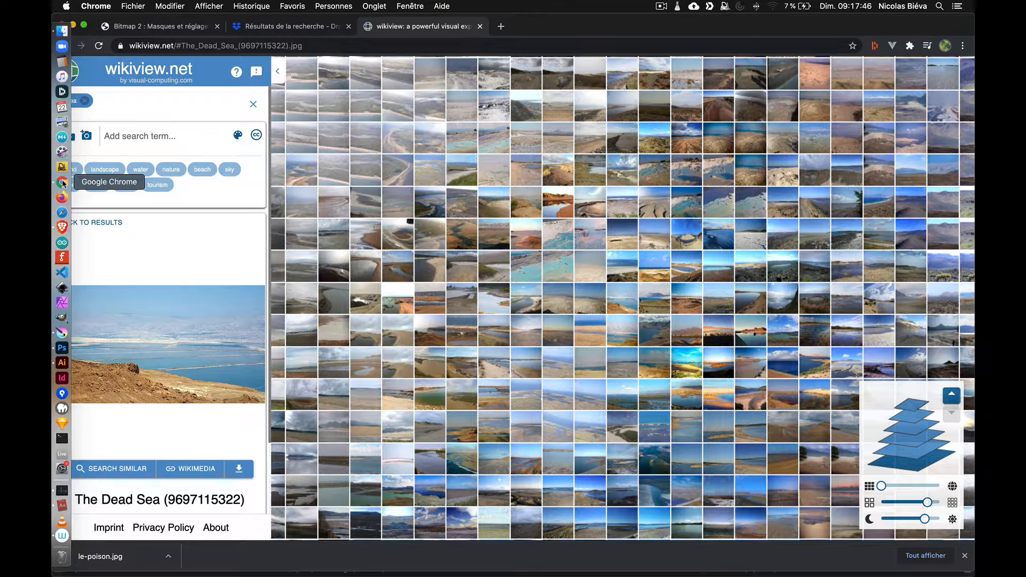
{"action": "left_click", "coordinate": [158, 30]}
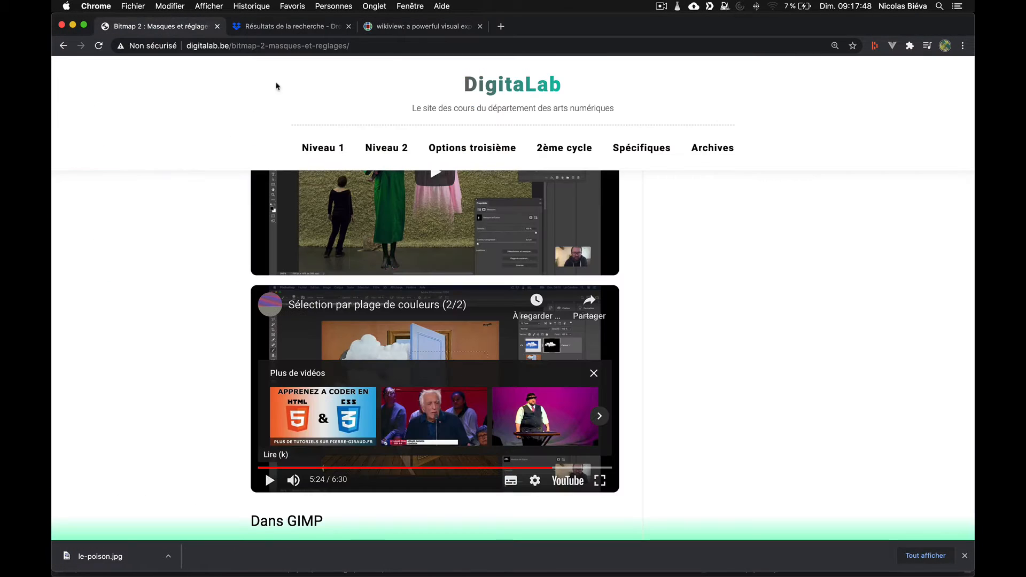
{"action": "scroll", "coordinate": [755, 245], "scroll_direction": "up", "scroll_amount": 4}
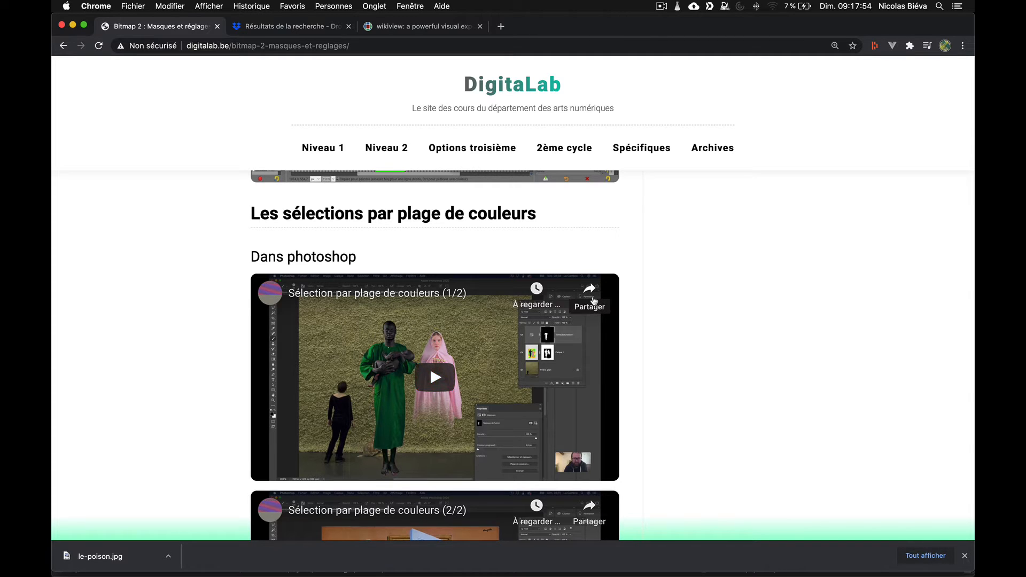
{"action": "scroll", "coordinate": [593, 301], "scroll_direction": "down", "scroll_amount": 5}
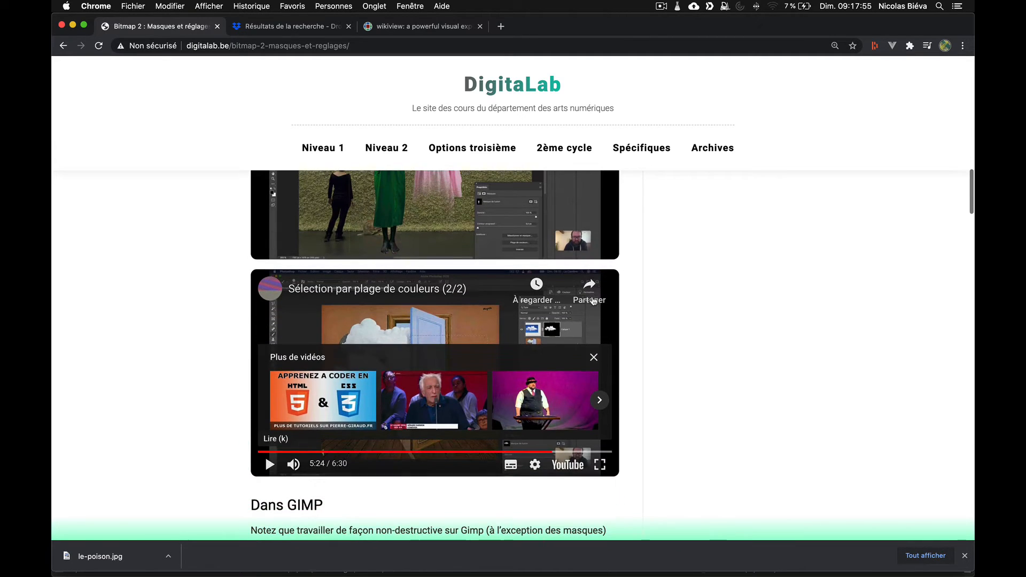
{"action": "left_click", "coordinate": [594, 358]}
{"action": "scroll", "coordinate": [677, 296], "scroll_direction": "up", "scroll_amount": 15}
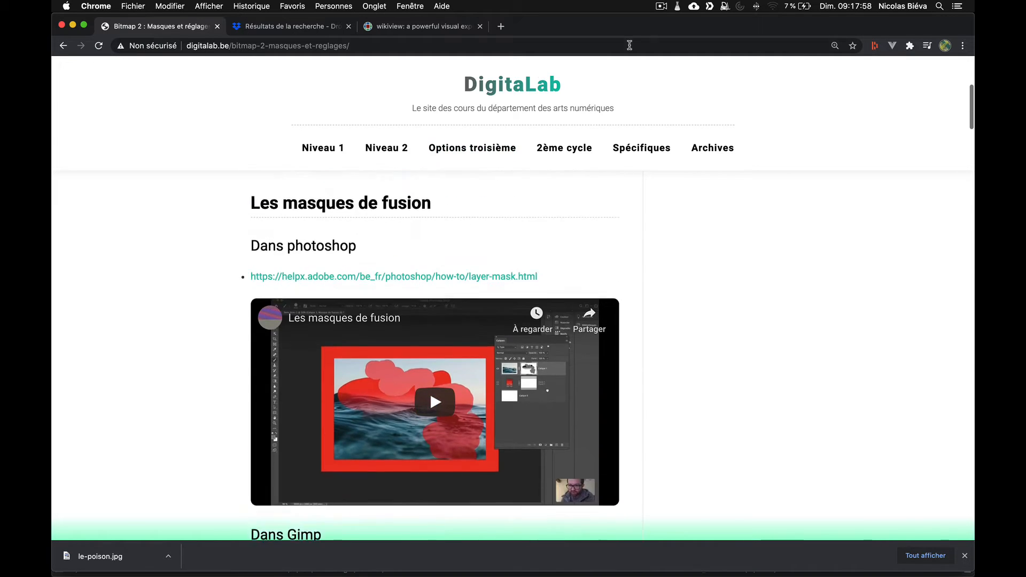
{"action": "left_click", "coordinate": [487, 91]}
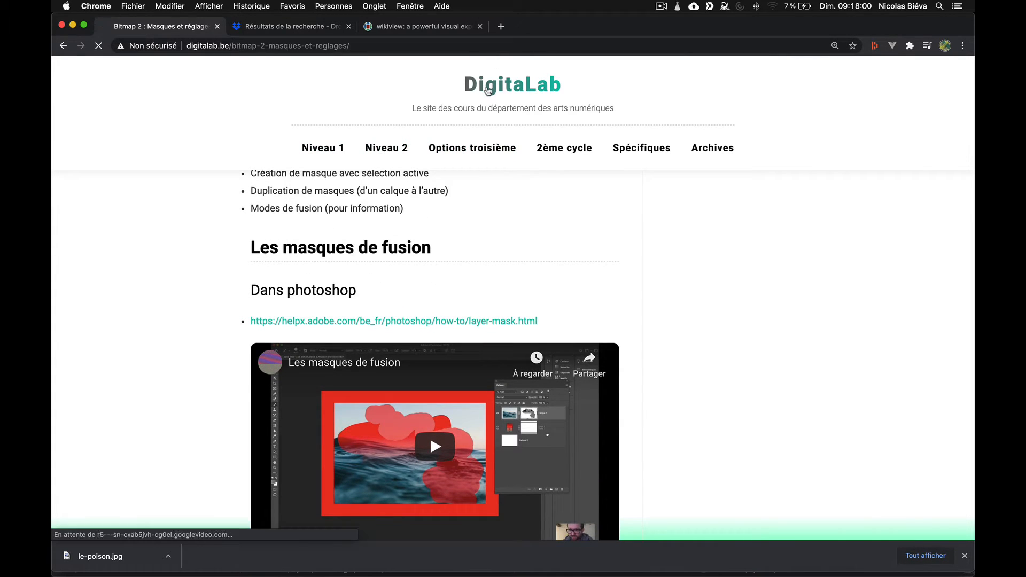
{"action": "scroll", "coordinate": [373, 367], "scroll_direction": "down", "scroll_amount": 2}
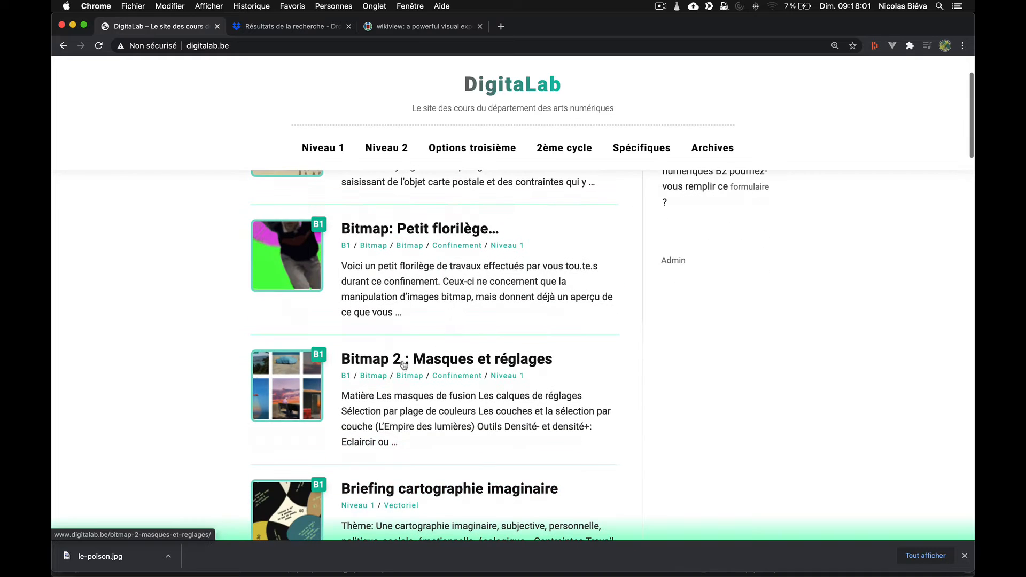
{"action": "left_click", "coordinate": [359, 357]}
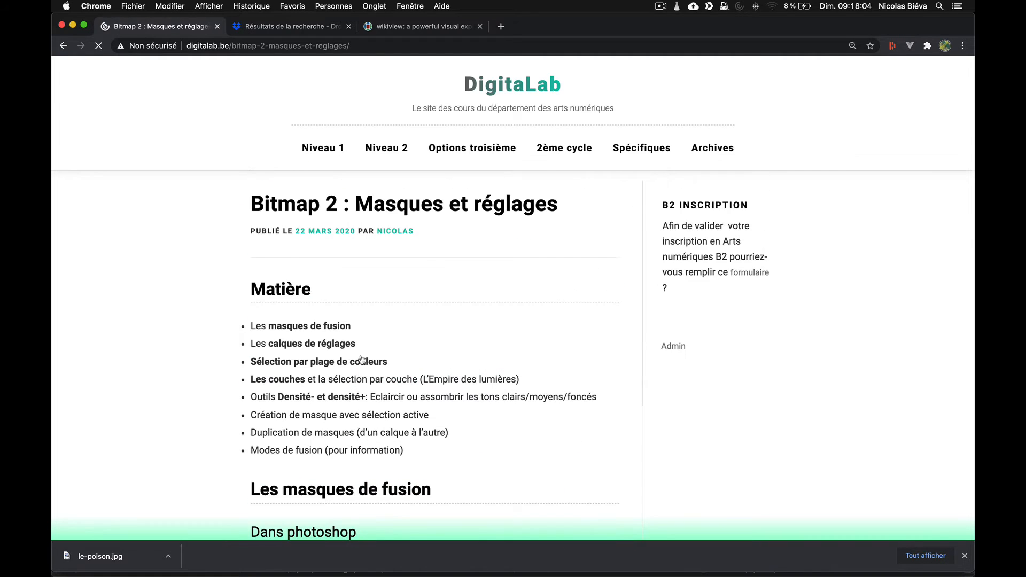
- Look through the article's tutorial videos on layer masks, colour range selections, channels and adjustment layers
{"action": "scroll", "coordinate": [361, 359], "scroll_direction": "down", "scroll_amount": 15}
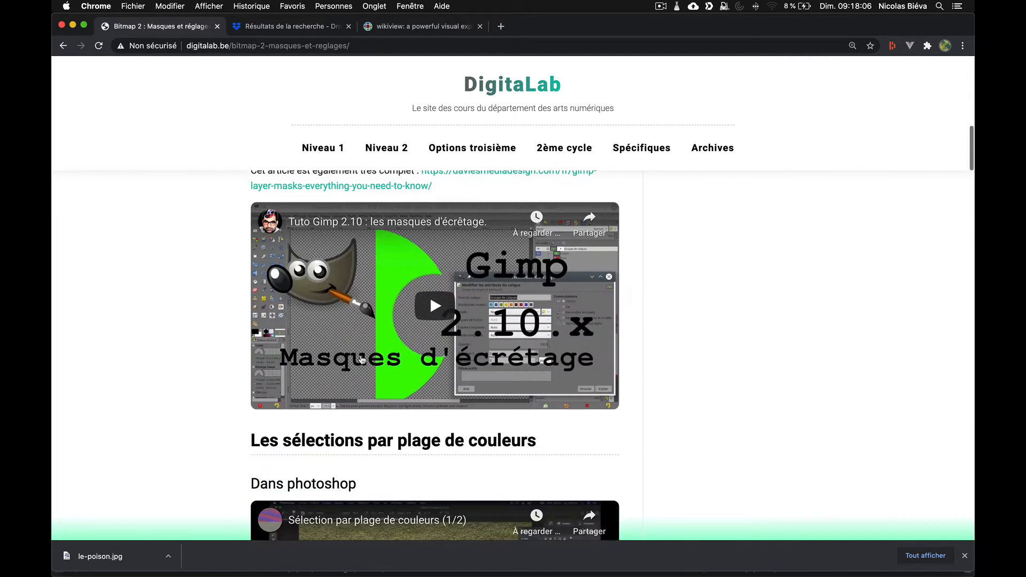
{"action": "scroll", "coordinate": [362, 359], "scroll_direction": "up", "scroll_amount": 10}
{"action": "scroll", "coordinate": [476, 322], "scroll_direction": "down", "scroll_amount": 6}
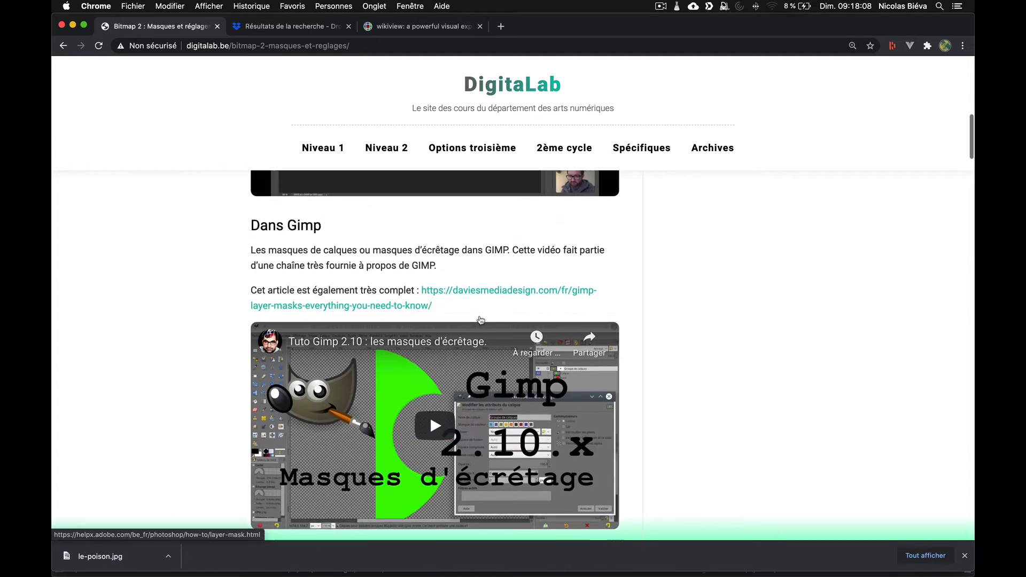
{"action": "scroll", "coordinate": [480, 319], "scroll_direction": "down", "scroll_amount": 8}
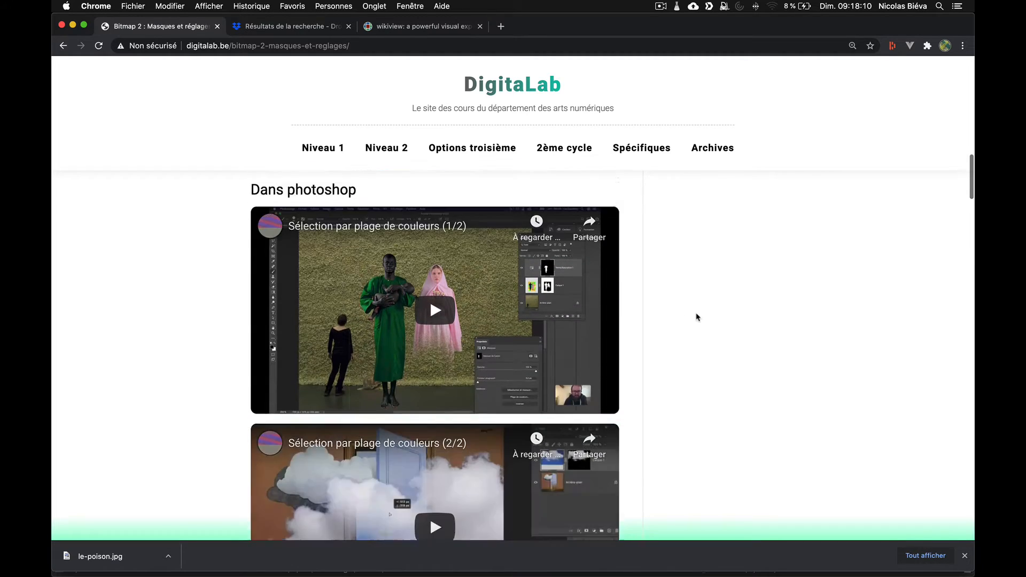
{"action": "scroll", "coordinate": [696, 317], "scroll_direction": "down", "scroll_amount": 1}
{"action": "scroll", "coordinate": [432, 277], "scroll_direction": "down", "scroll_amount": 12}
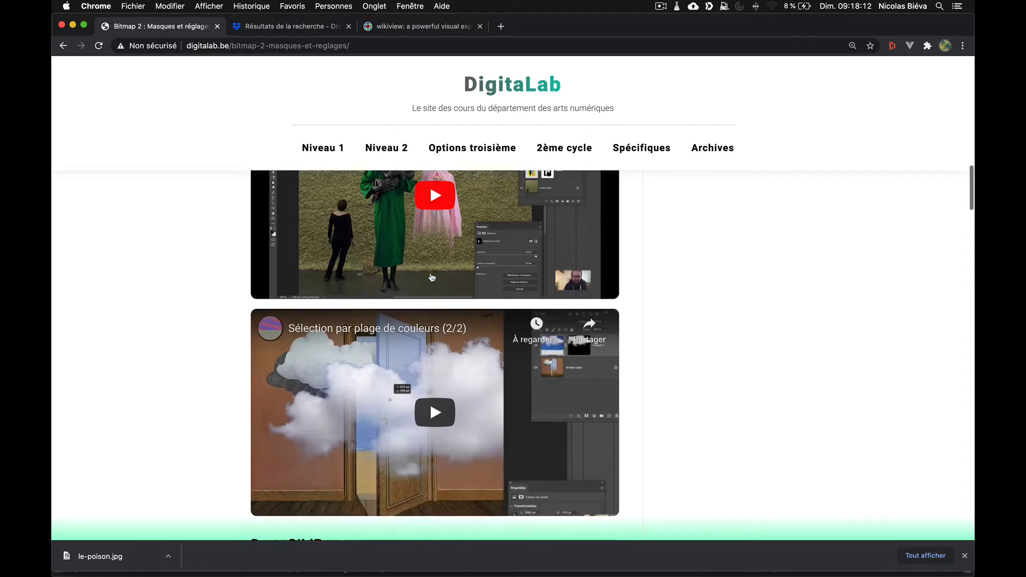
{"action": "scroll", "coordinate": [431, 277], "scroll_direction": "down", "scroll_amount": 5}
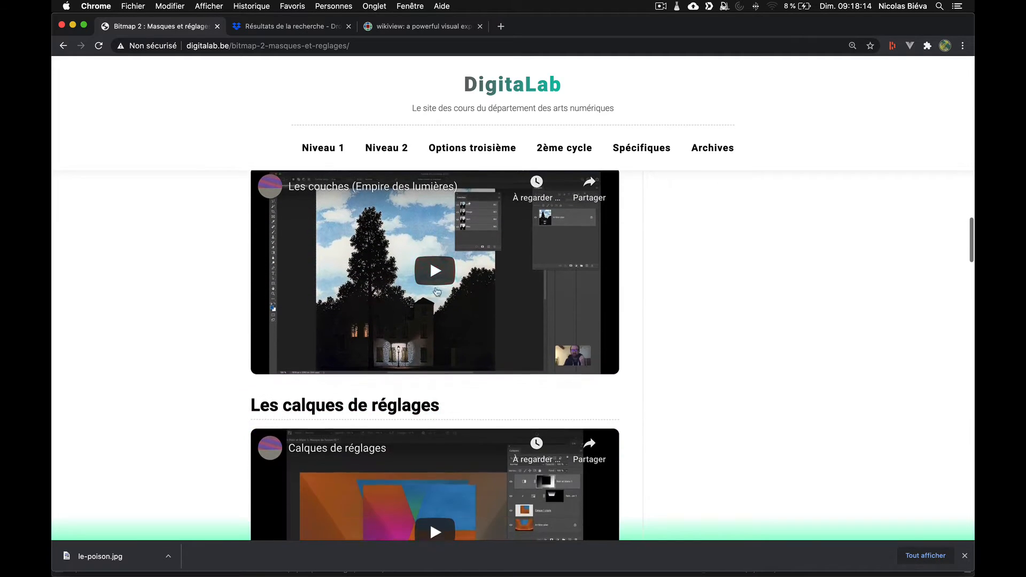
{"action": "scroll", "coordinate": [599, 427], "scroll_direction": "down", "scroll_amount": 6}
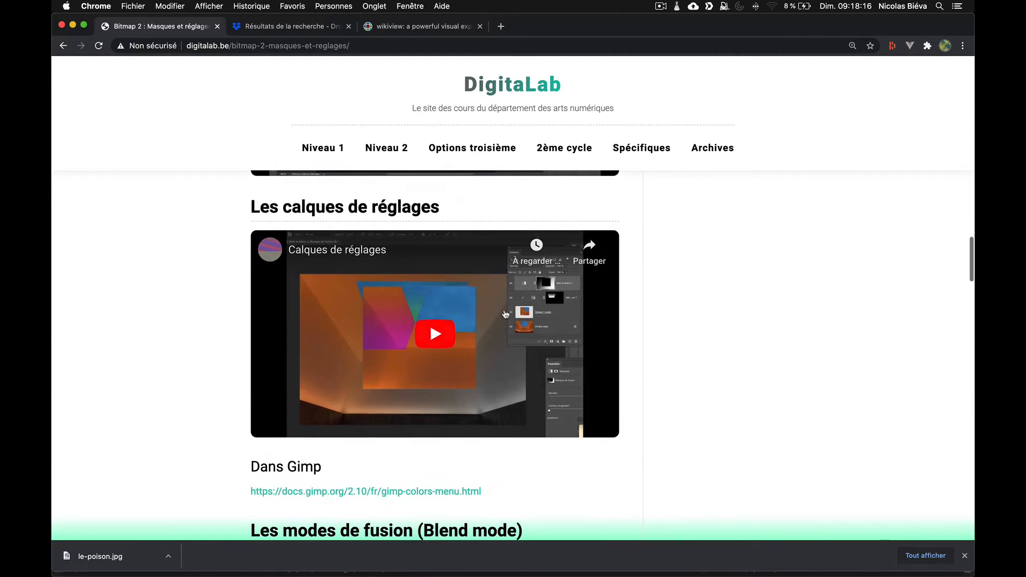
{"action": "scroll", "coordinate": [505, 314], "scroll_direction": "up", "scroll_amount": 18}
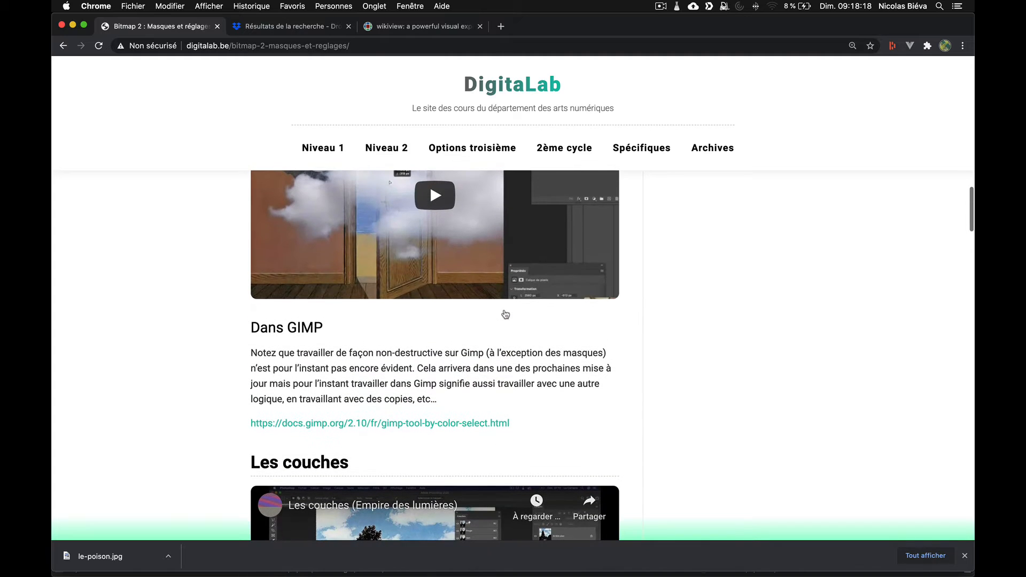
- Switch back to Krita and review the layer and mask types that can be added to le-poison.jpg
{"action": "mouse_move", "coordinate": [54, 347]}
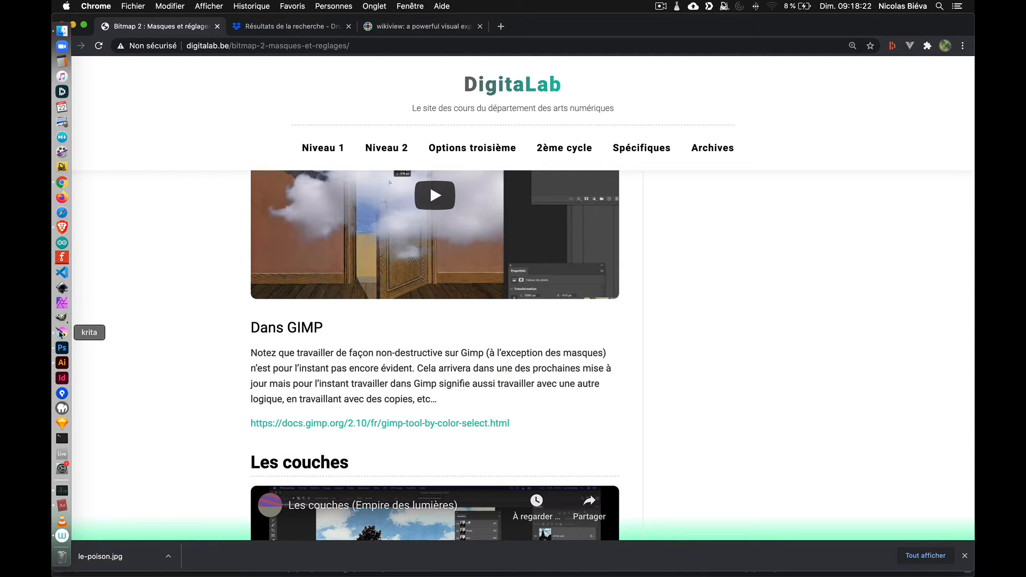
{"action": "left_click", "coordinate": [62, 333]}
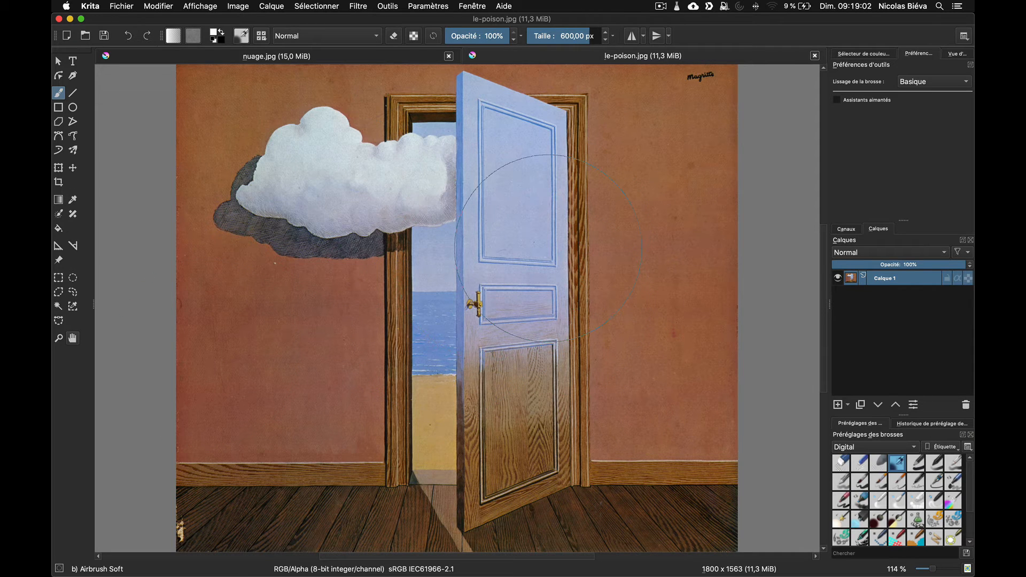
{"action": "left_click", "coordinate": [847, 405]}
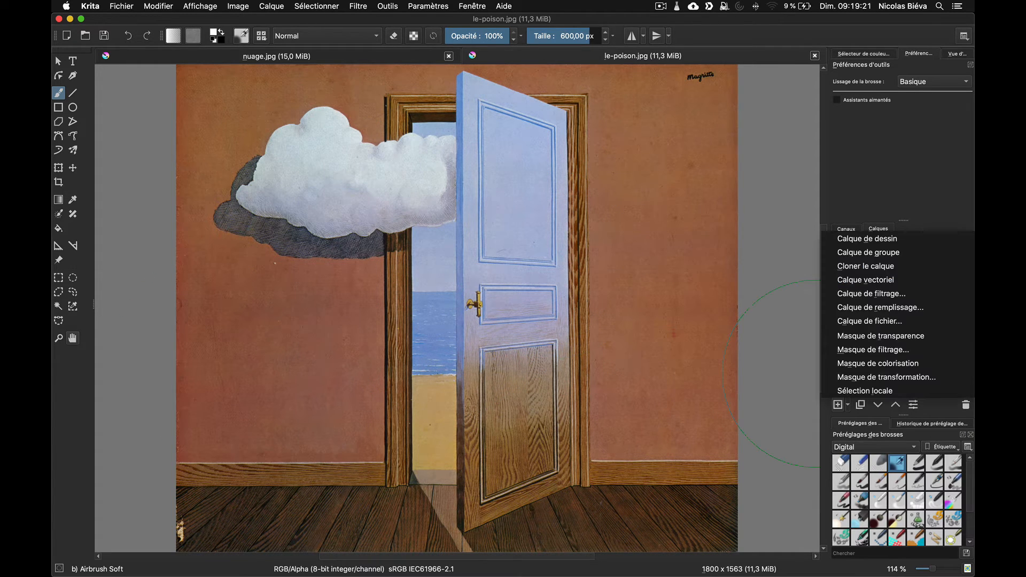
{"action": "left_click", "coordinate": [815, 374]}
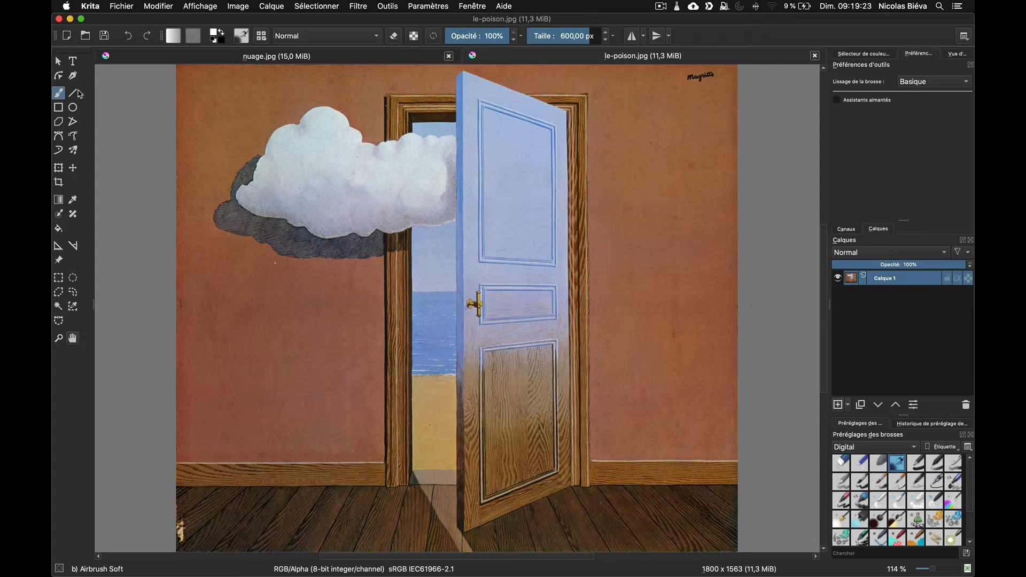
{"action": "left_click", "coordinate": [848, 404]}
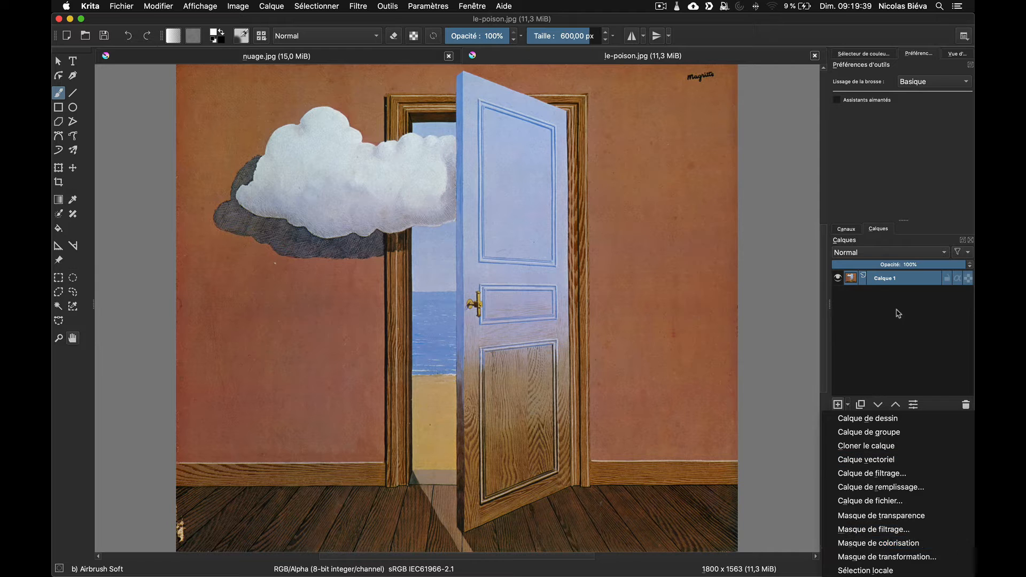
{"action": "left_click", "coordinate": [650, 304]}
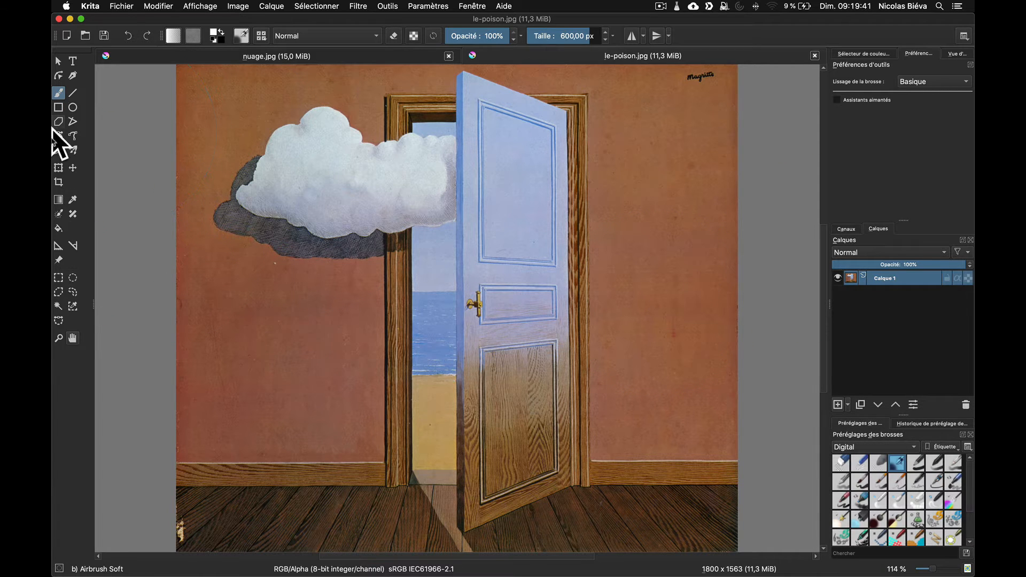
- Copy a circular area about 806 by 807 px around the doorway, paste it twice as new layers, and deselect
{"action": "left_click", "coordinate": [73, 277]}
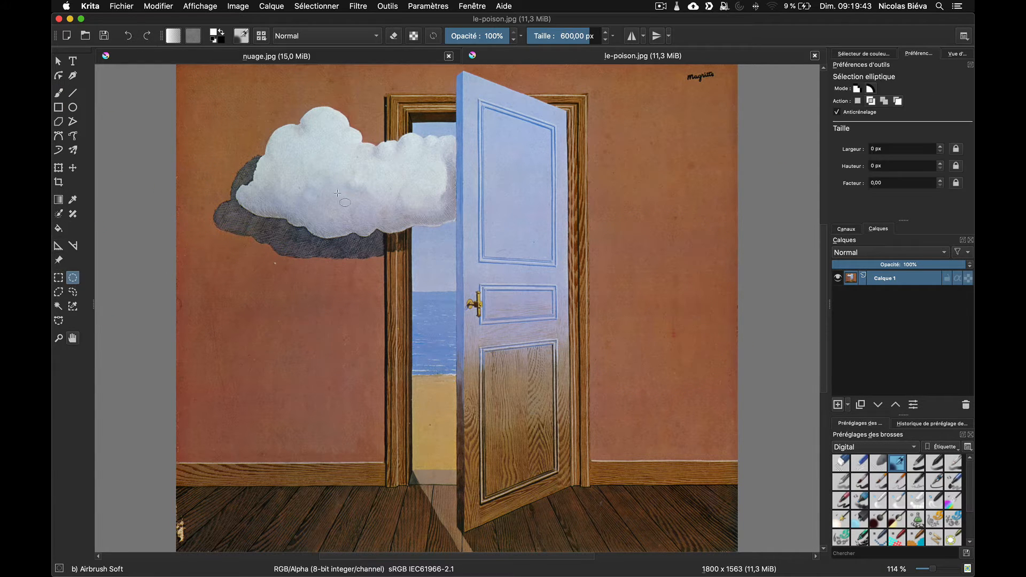
{"action": "left_click_drag", "start_coordinate": [282, 179], "coordinate": [524, 431]}
{"action": "key", "text": "super+c"}
{"action": "key", "text": "super+v"}
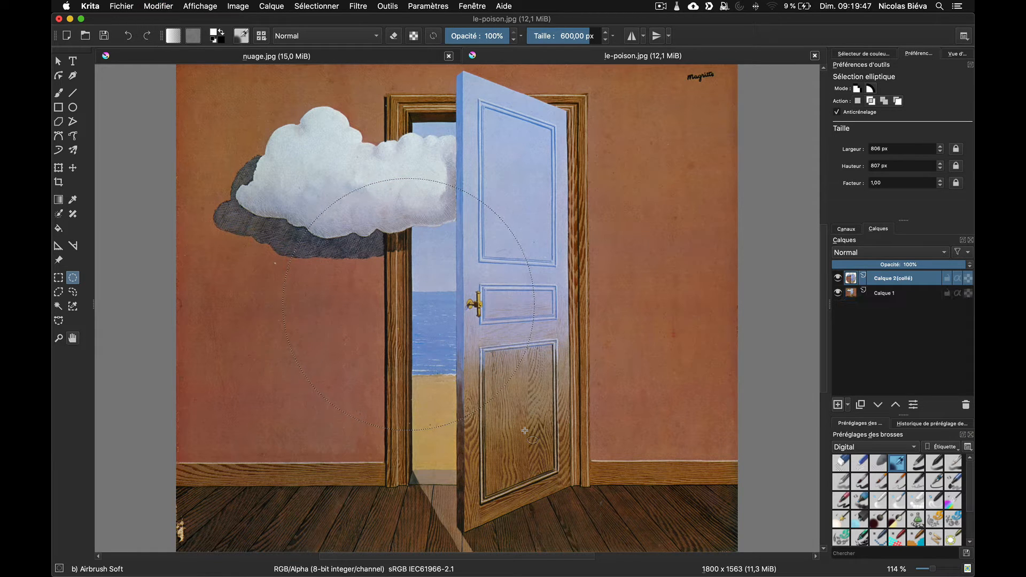
{"action": "key", "text": "super+v"}
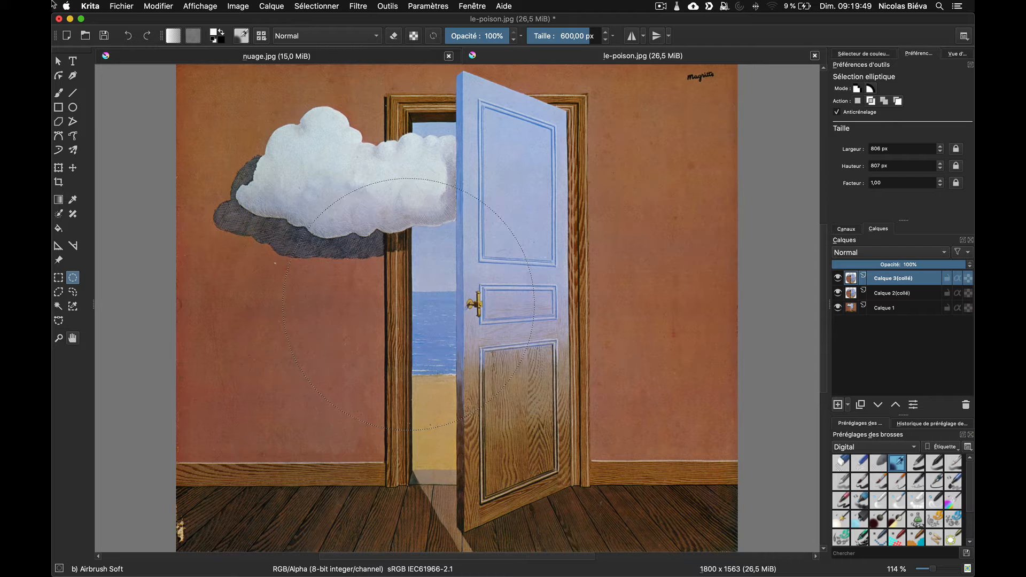
{"action": "key", "text": "super+shift+a"}
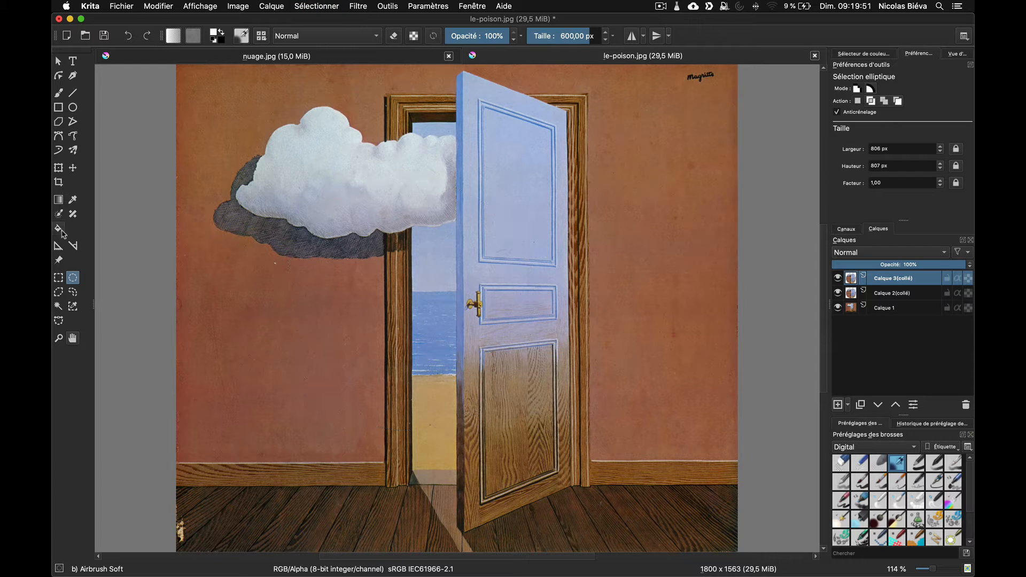
- Move the topmost pasted circle up and right over the door, and the other one down and left below the cloud
{"action": "left_click", "coordinate": [72, 168]}
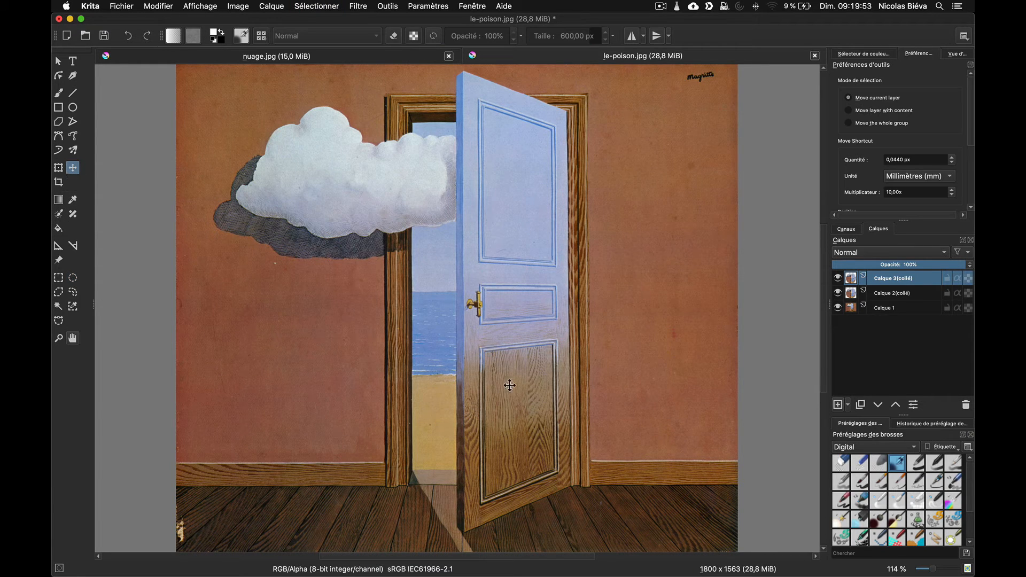
{"action": "left_click_drag", "start_coordinate": [486, 343], "coordinate": [692, 240]}
{"action": "left_click_drag", "start_coordinate": [414, 367], "coordinate": [363, 364]}
{"action": "left_click", "coordinate": [888, 293]}
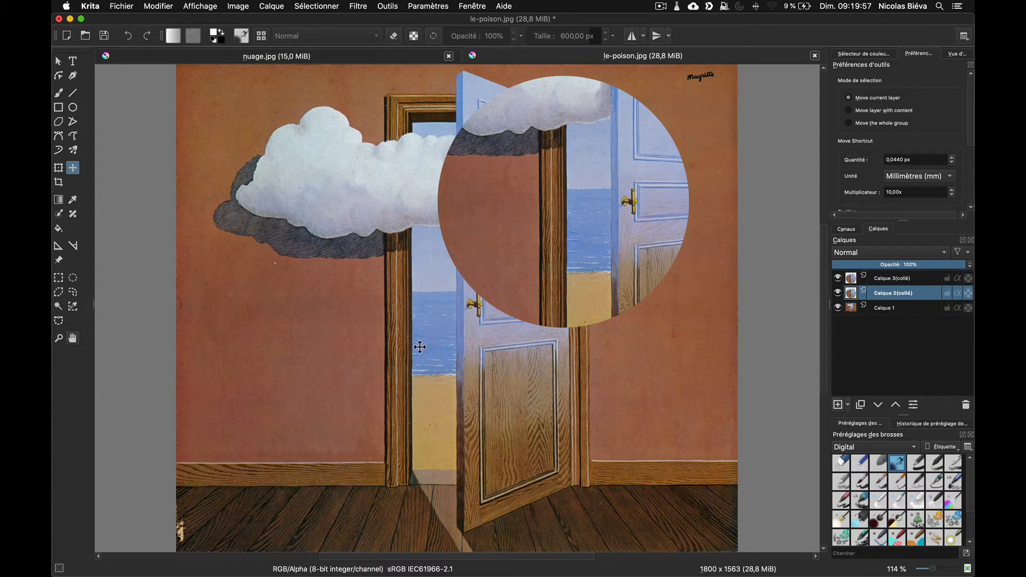
{"action": "left_click_drag", "start_coordinate": [419, 346], "coordinate": [331, 425]}
- Add a filter layer above Calque 3 using Ajustement TSV/TSL with Teinte set to -72
{"action": "left_click", "coordinate": [885, 278]}
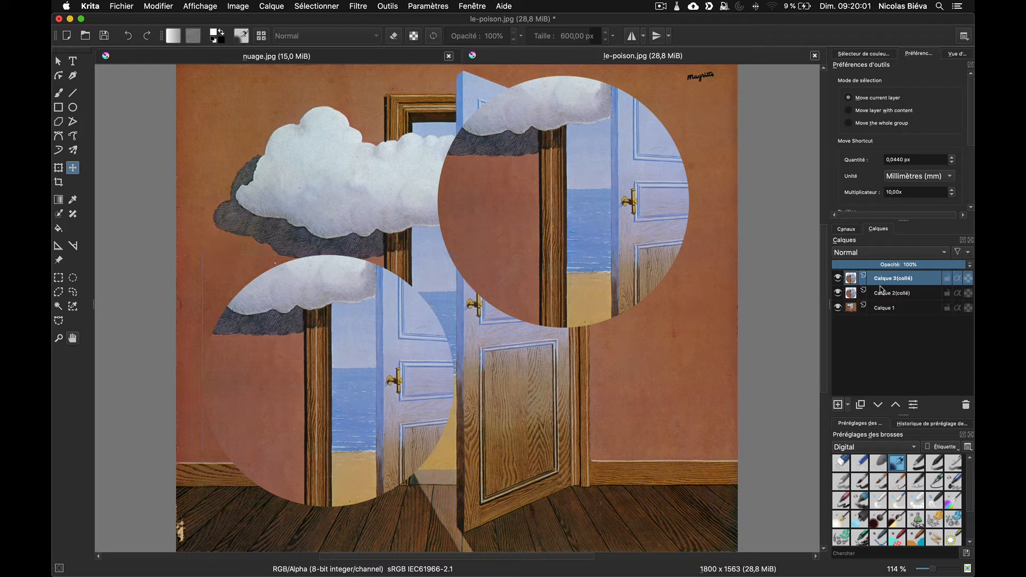
{"action": "left_click", "coordinate": [848, 405]}
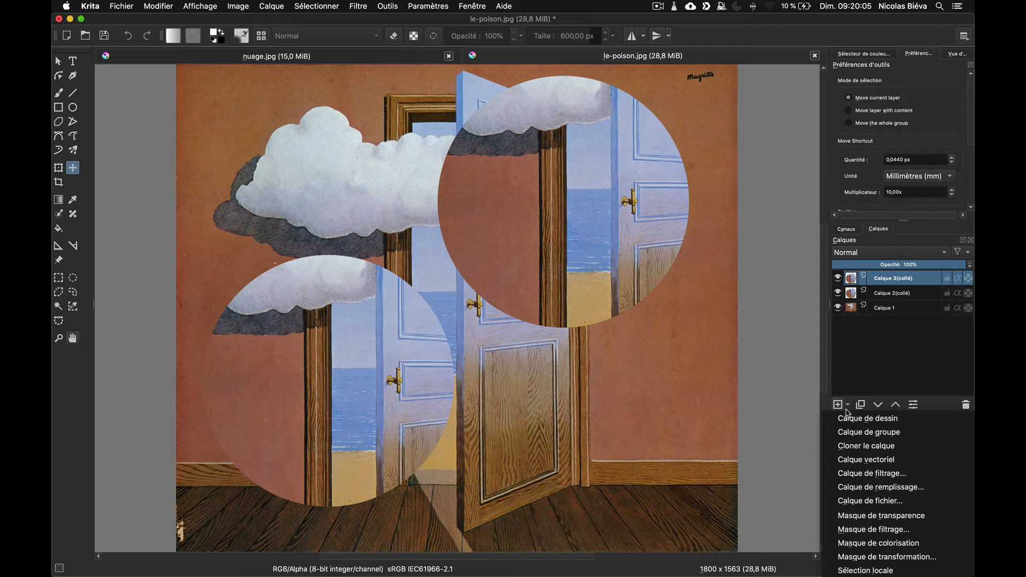
{"action": "left_click", "coordinate": [871, 474]}
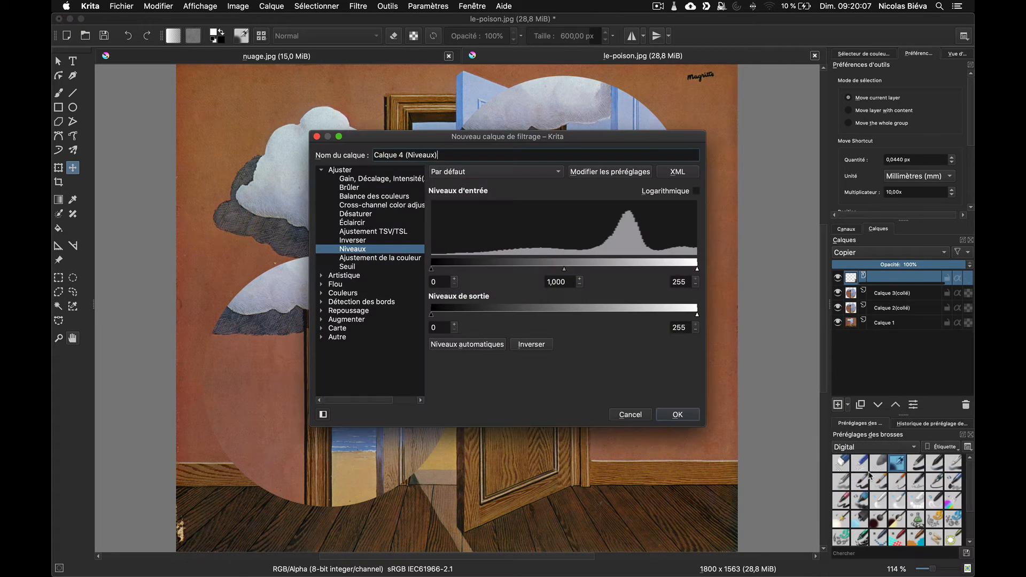
{"action": "left_click_drag", "start_coordinate": [632, 150], "coordinate": [716, 79]}
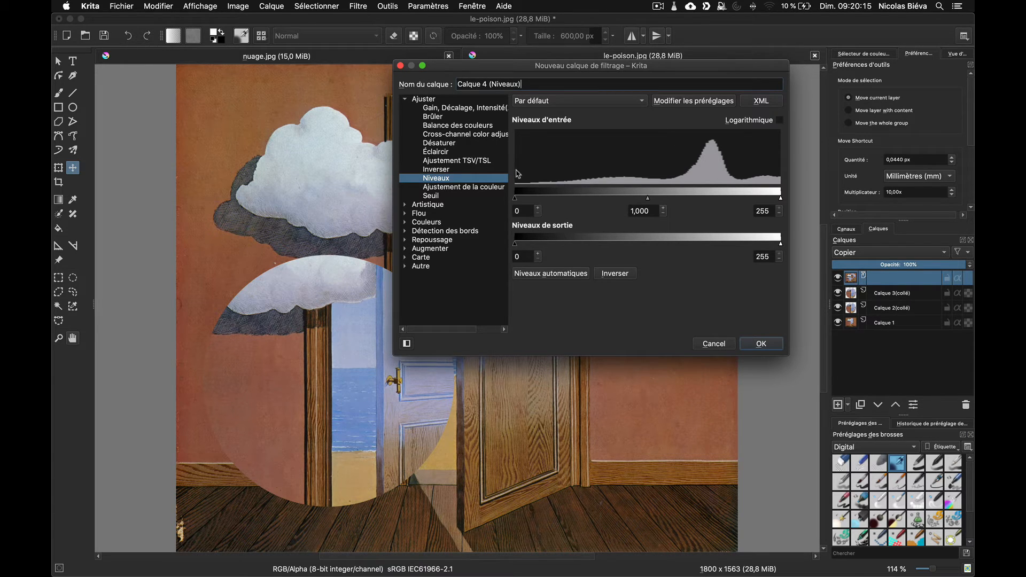
{"action": "left_click", "coordinate": [448, 153]}
{"action": "left_click", "coordinate": [451, 161]}
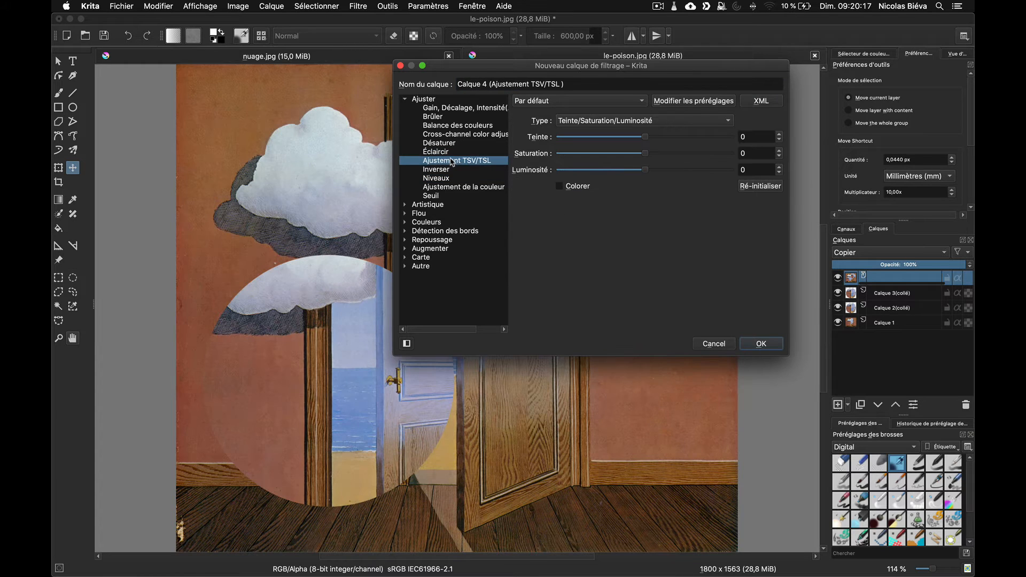
{"action": "left_click_drag", "start_coordinate": [641, 140], "coordinate": [595, 139]}
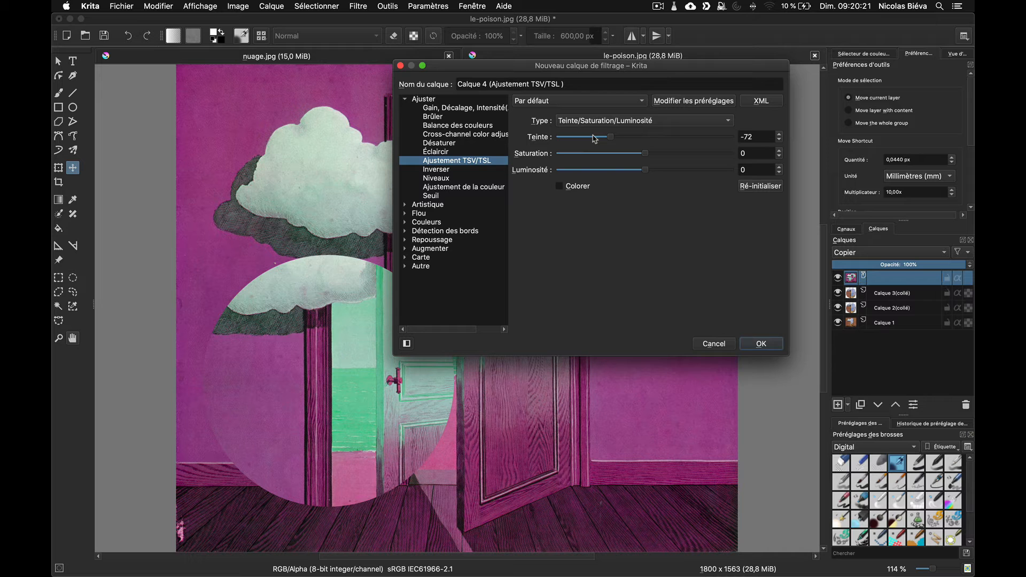
{"action": "left_click_drag", "start_coordinate": [546, 66], "coordinate": [503, 133]}
{"action": "left_click", "coordinate": [727, 412]}
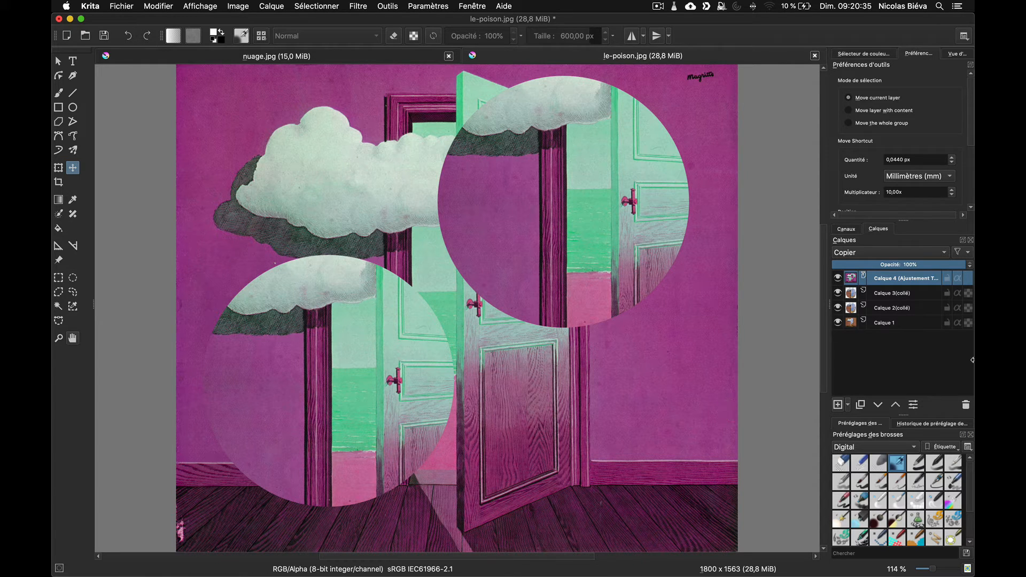
- Move the filter layer Calque 4 down between Calque 3 and Calque 2
{"action": "mouse_move", "coordinate": [921, 276]}
{"action": "mouse_move", "coordinate": [850, 283]}
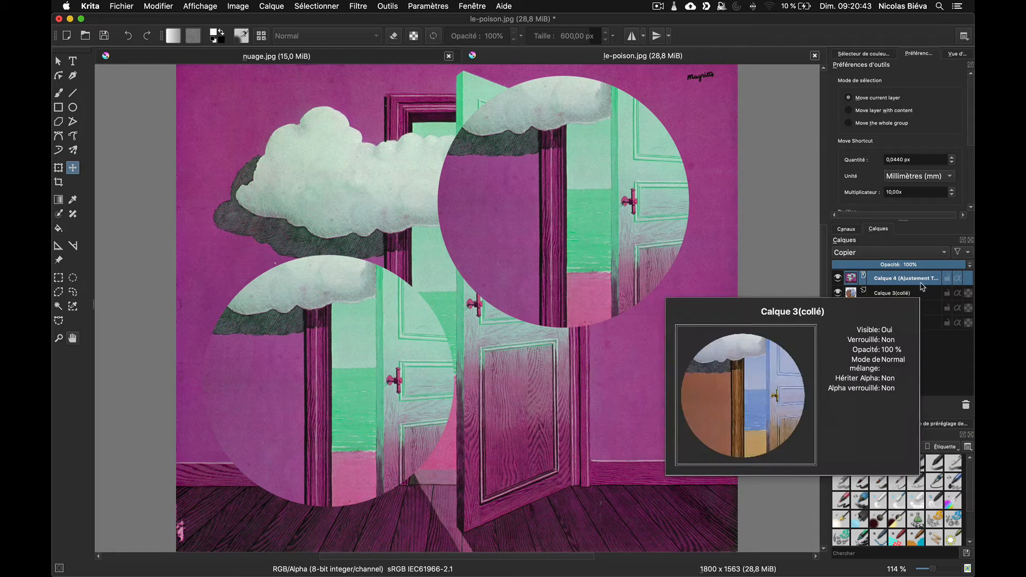
{"action": "left_click_drag", "start_coordinate": [920, 280], "coordinate": [912, 305]}
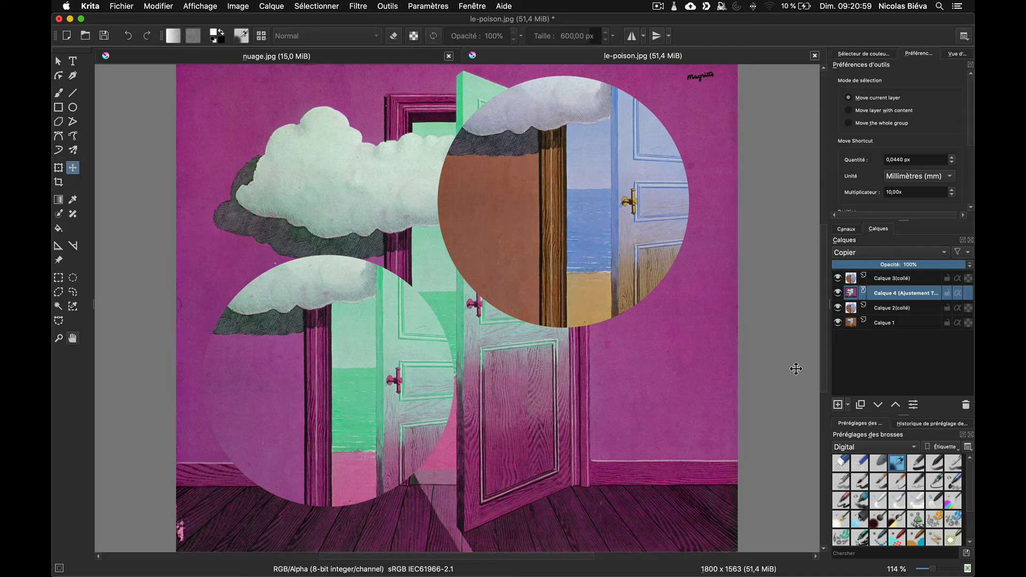
- Set the Teinte of the Calque 4 filter layer to 115
{"action": "right_click", "coordinate": [877, 297]}
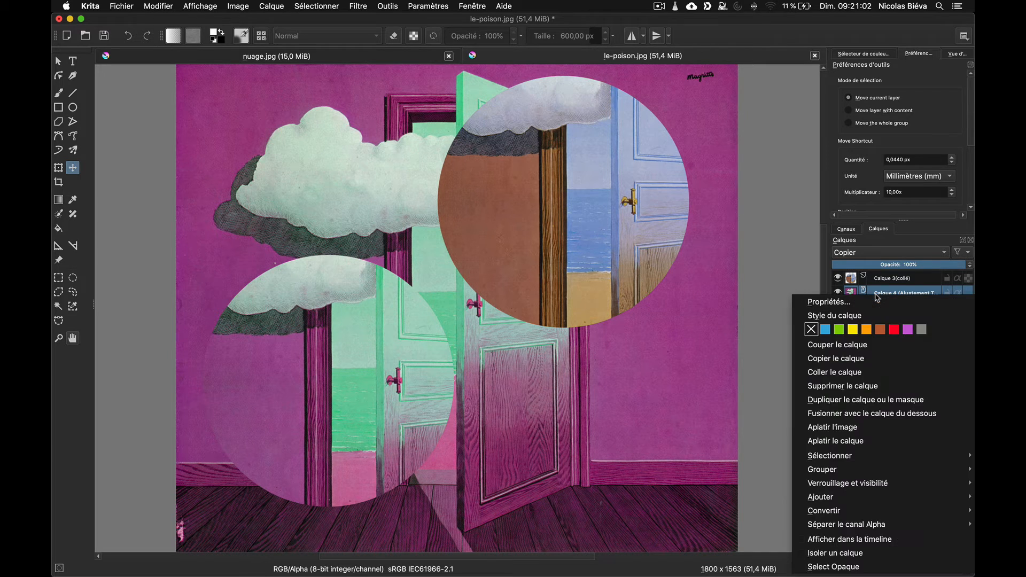
{"action": "left_click", "coordinate": [831, 303]}
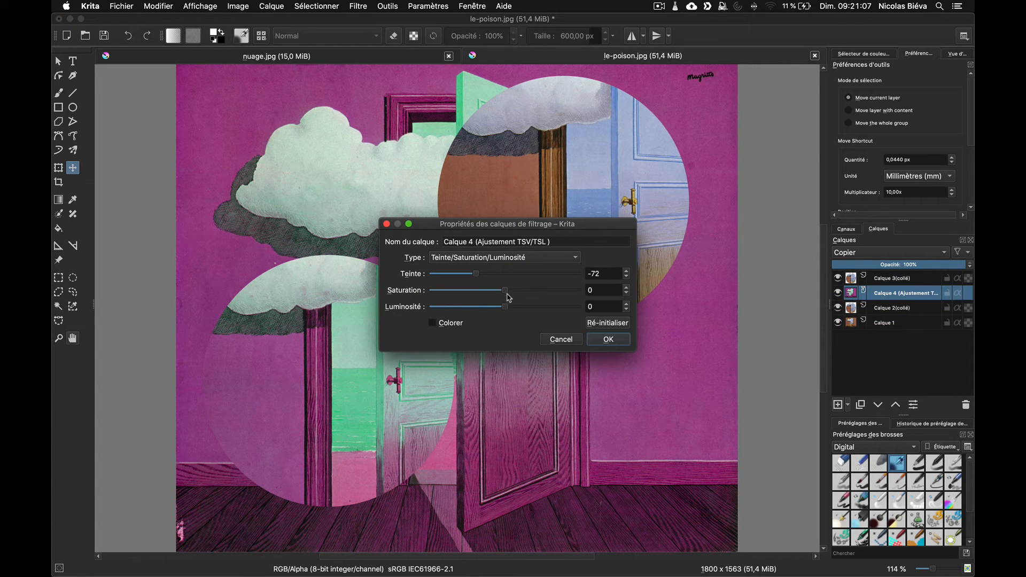
{"action": "left_click_drag", "start_coordinate": [475, 275], "coordinate": [553, 277]}
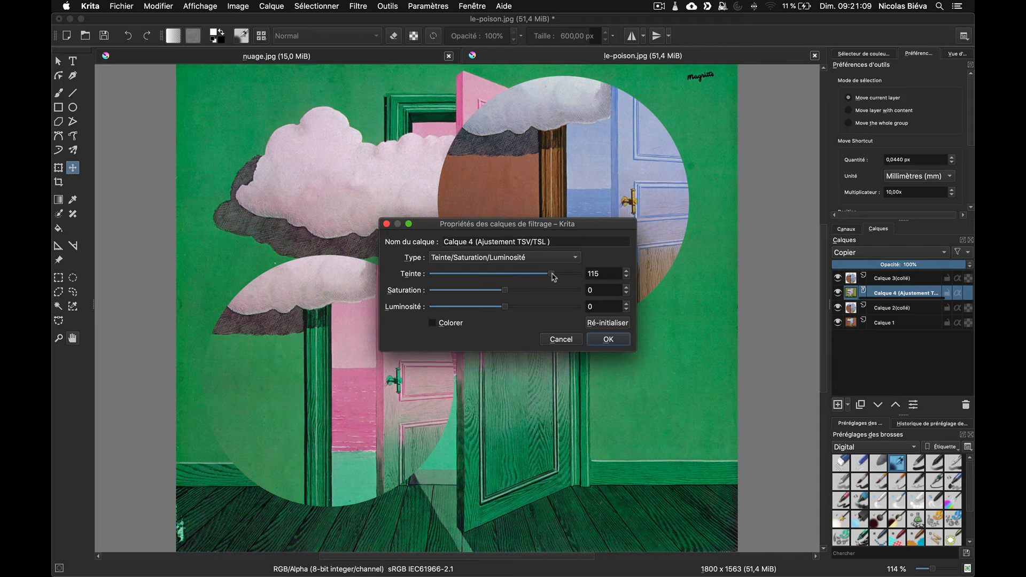
{"action": "left_click", "coordinate": [612, 341]}
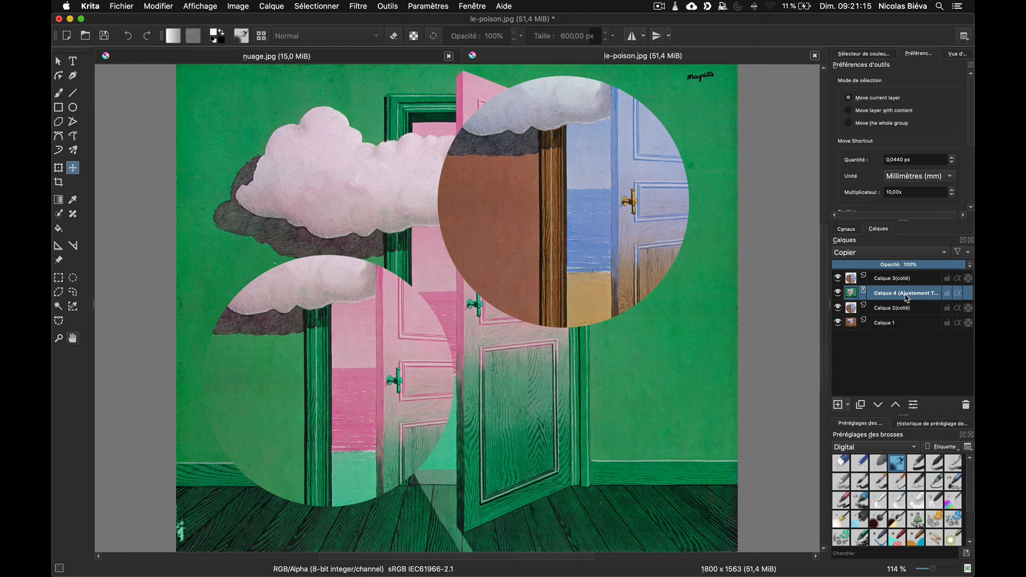
- Delete the filter layer Calque 4
{"action": "mouse_move", "coordinate": [906, 299]}
{"action": "mouse_move", "coordinate": [886, 295]}
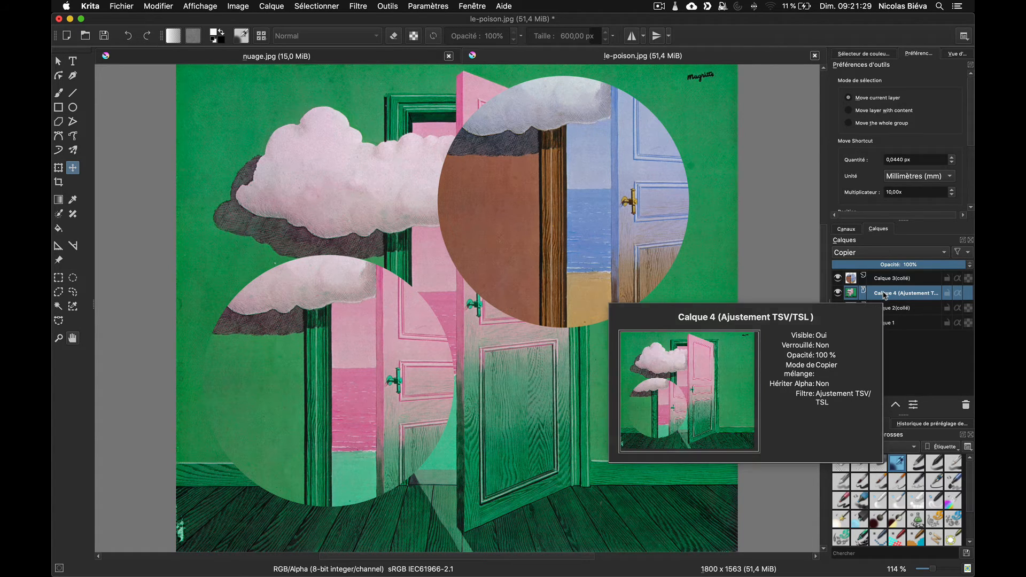
{"action": "left_click", "coordinate": [969, 409]}
- Add a filter mask to Calque 3 using Ajustement TSV/TSL with Teinte set to -142
{"action": "left_click", "coordinate": [879, 283]}
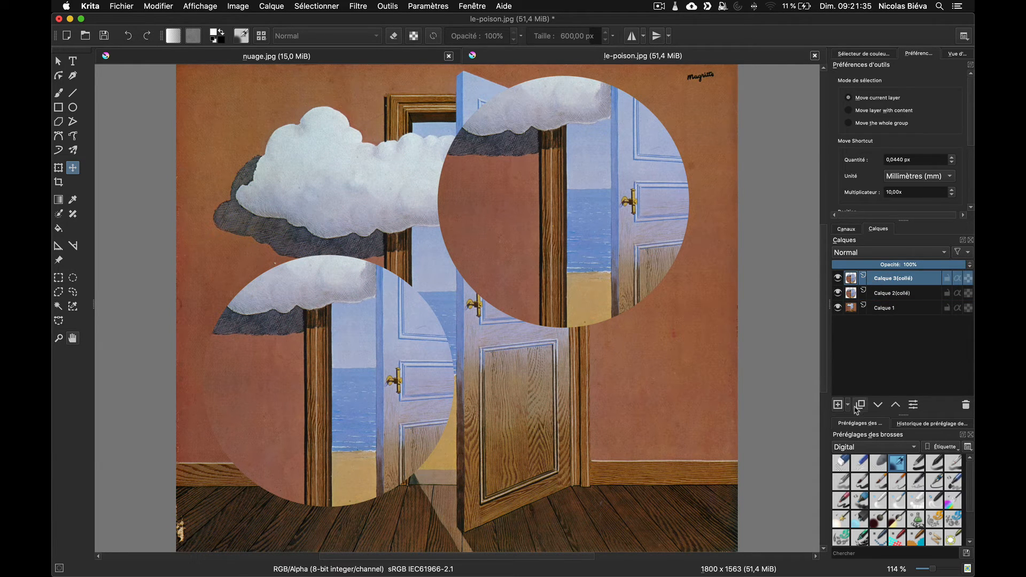
{"action": "left_click", "coordinate": [847, 405]}
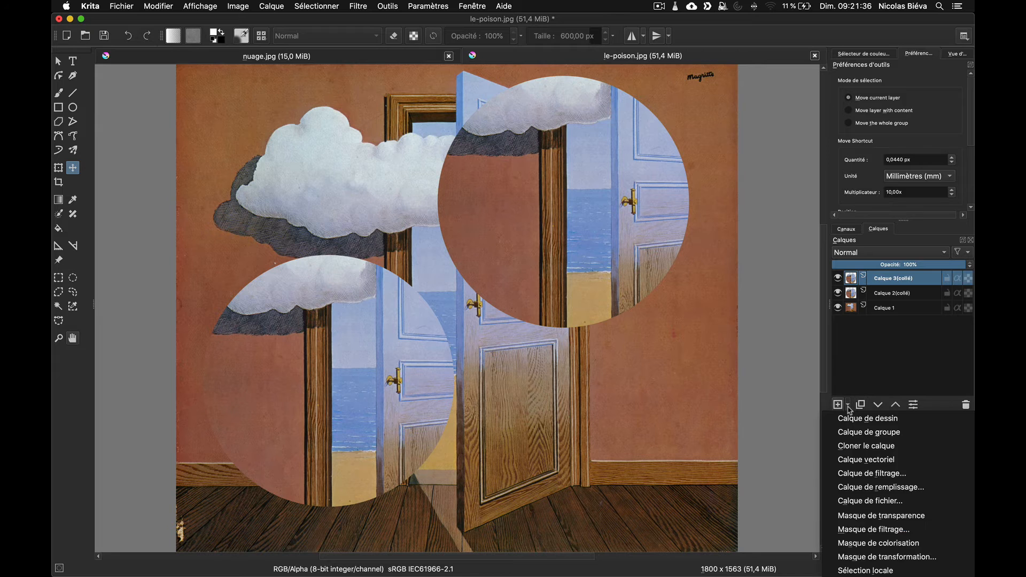
{"action": "left_click", "coordinate": [887, 530]}
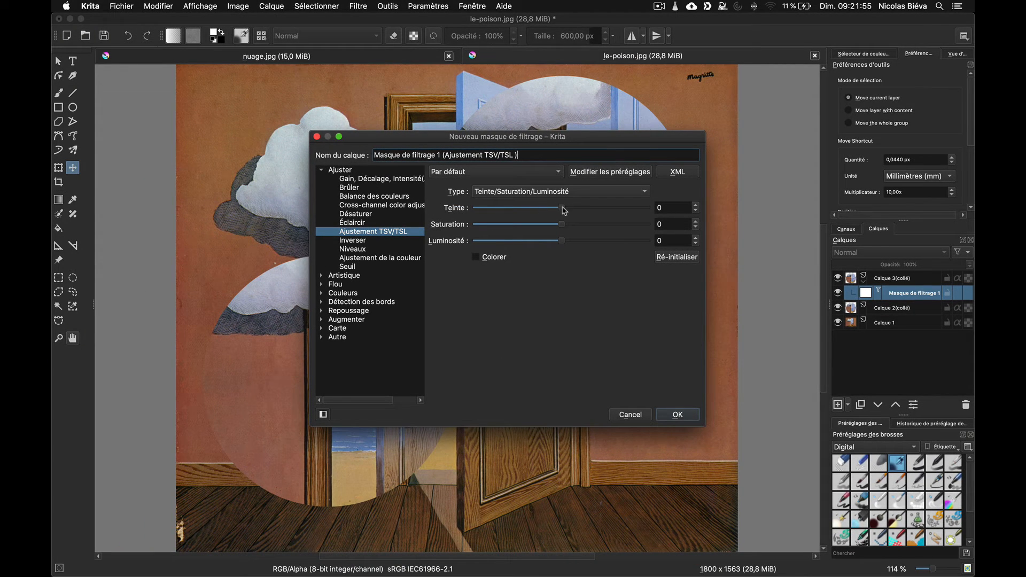
{"action": "left_click_drag", "start_coordinate": [563, 209], "coordinate": [497, 213]}
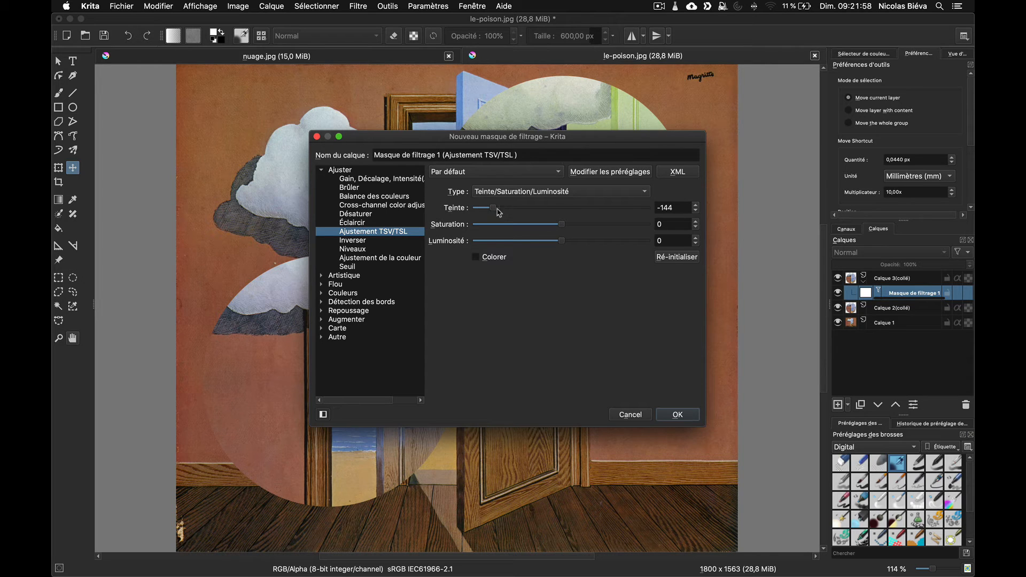
{"action": "left_click", "coordinate": [678, 415]}
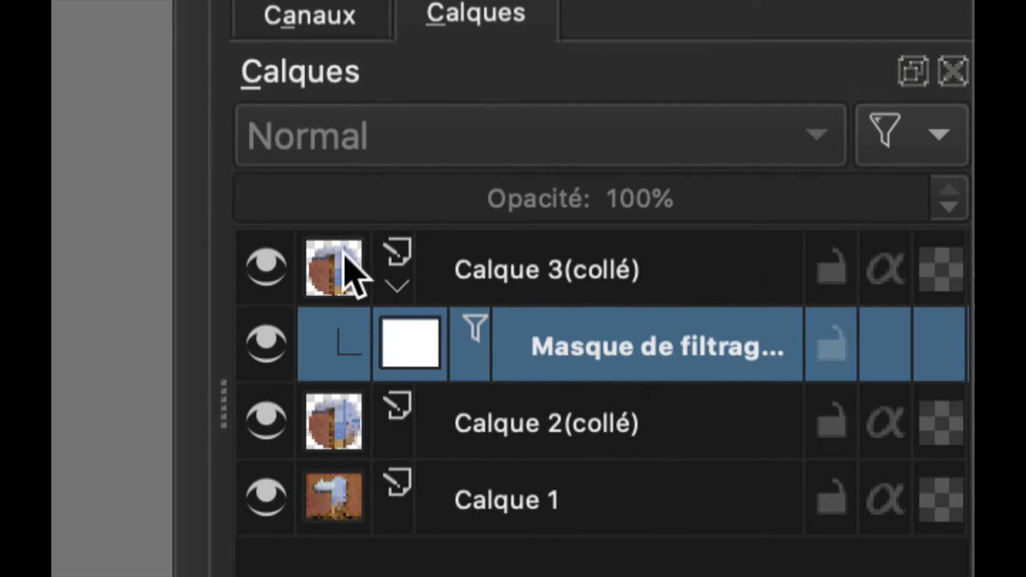
{"action": "mouse_move", "coordinate": [357, 284]}
{"action": "mouse_move", "coordinate": [386, 331]}
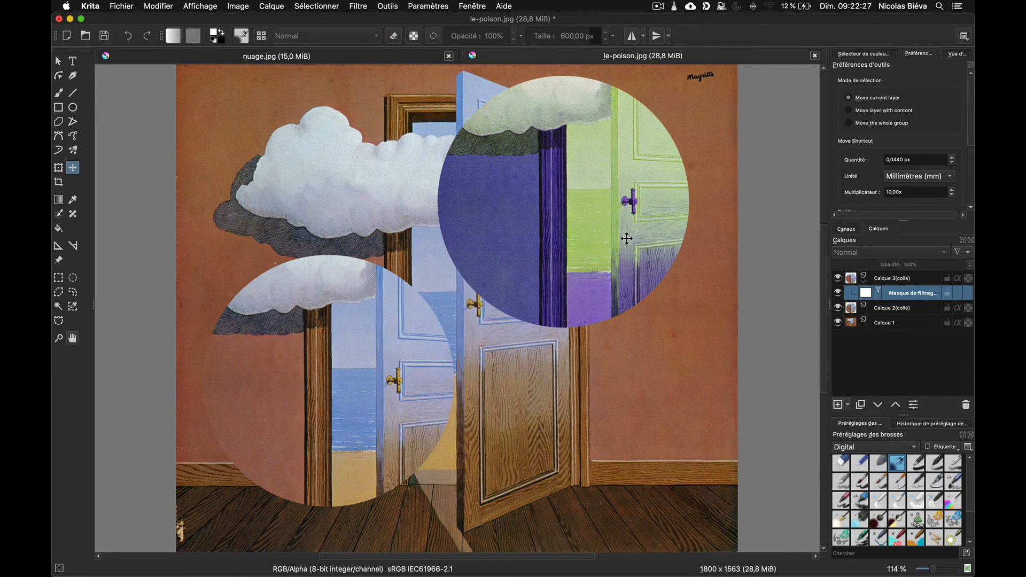
{"action": "mouse_move", "coordinate": [614, 236]}
{"action": "left_mouse_down"}
{"action": "mouse_move", "coordinate": [591, 259]}
{"action": "mouse_move", "coordinate": [610, 252]}
{"action": "left_mouse_up"}
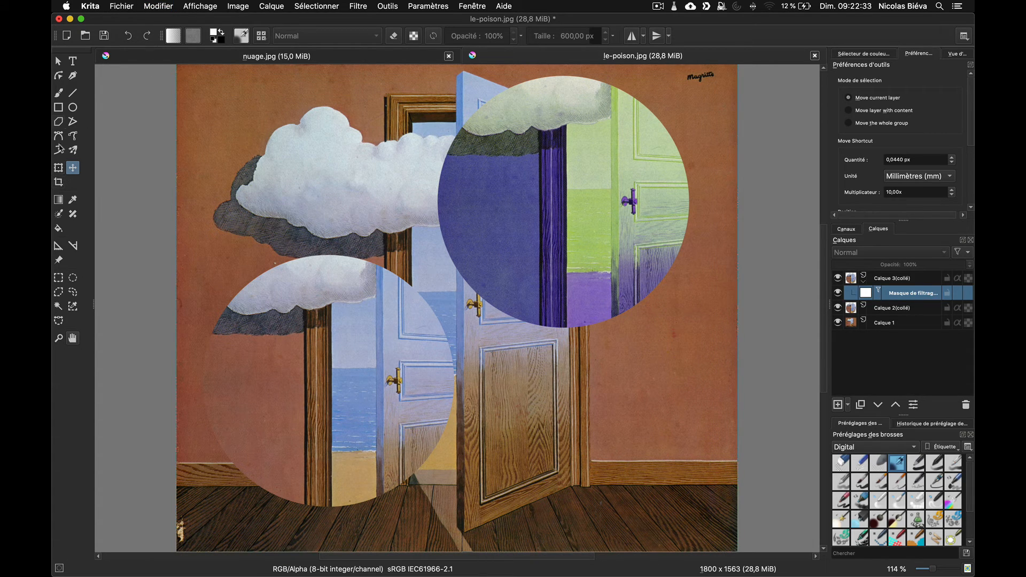
- Paint black on the filter mask with the 600 px Airbrush Soft over the lower-left part of the upper circle
{"action": "left_click", "coordinate": [58, 94]}
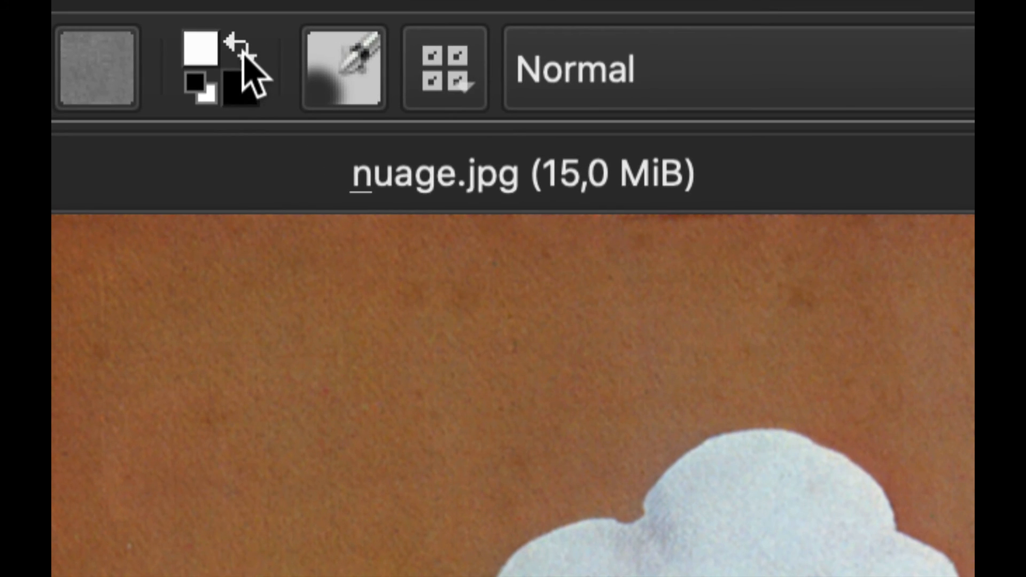
{"action": "left_click", "coordinate": [232, 43]}
{"action": "left_click", "coordinate": [232, 43]}
{"action": "left_click", "coordinate": [242, 51]}
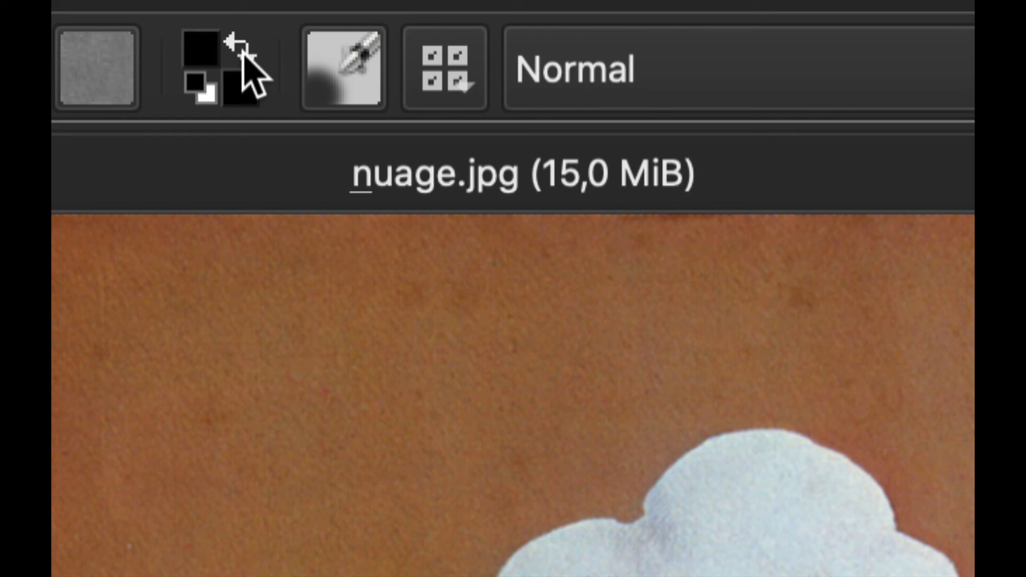
{"action": "left_click", "coordinate": [242, 52]}
{"action": "left_click", "coordinate": [242, 52]}
{"action": "left_click", "coordinate": [242, 52]}
{"action": "left_click", "coordinate": [242, 52]}
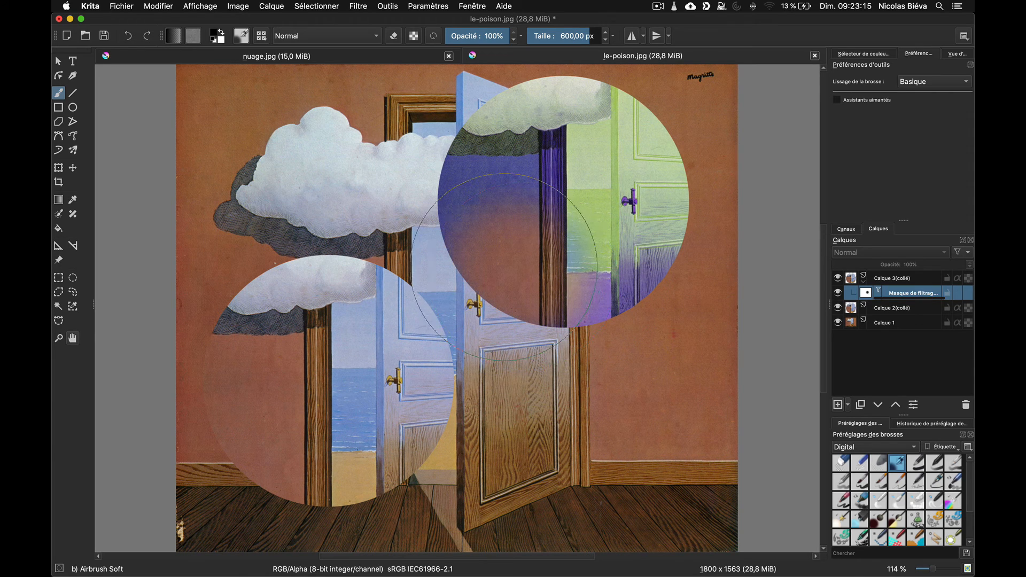
- View the filter mask on its own, return to the image, and extend the black painting across the upper circle's lower edge
{"action": "left_click", "coordinate": [866, 293], "text": "alt"}
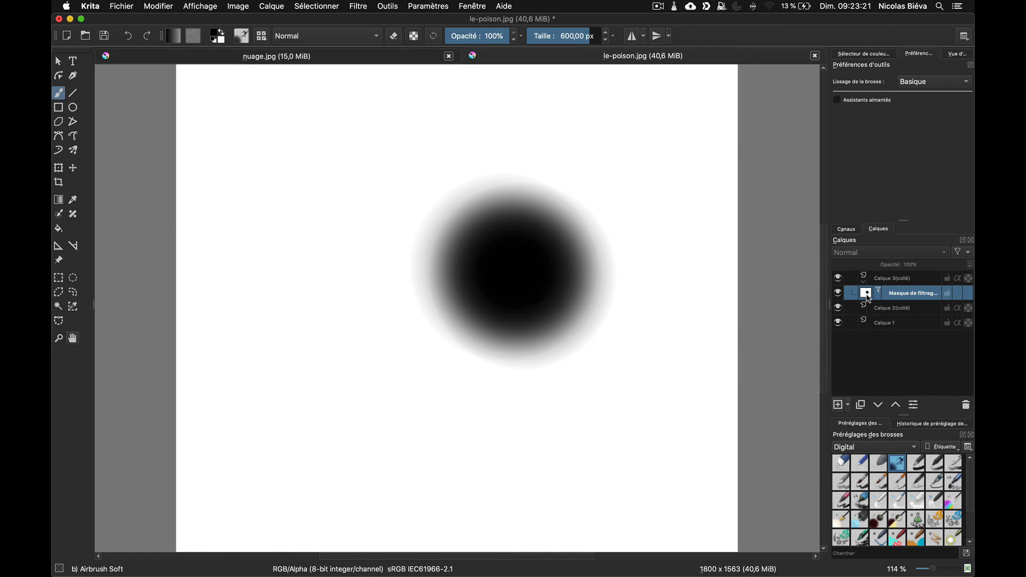
{"action": "left_click", "coordinate": [866, 293], "text": "alt"}
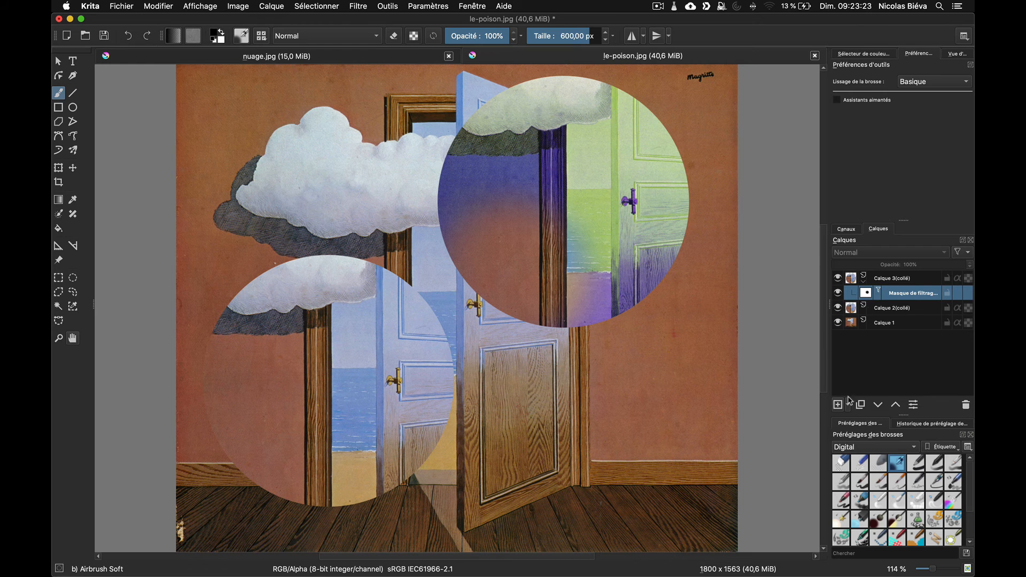
{"action": "mouse_move", "coordinate": [536, 277]}
{"action": "left_mouse_down"}
{"action": "mouse_move", "coordinate": [414, 252]}
{"action": "mouse_move", "coordinate": [418, 268]}
{"action": "mouse_move", "coordinate": [528, 344]}
{"action": "mouse_move", "coordinate": [502, 332]}
{"action": "mouse_move", "coordinate": [444, 245]}
{"action": "mouse_move", "coordinate": [476, 291]}
{"action": "mouse_move", "coordinate": [619, 324]}
{"action": "left_mouse_up"}
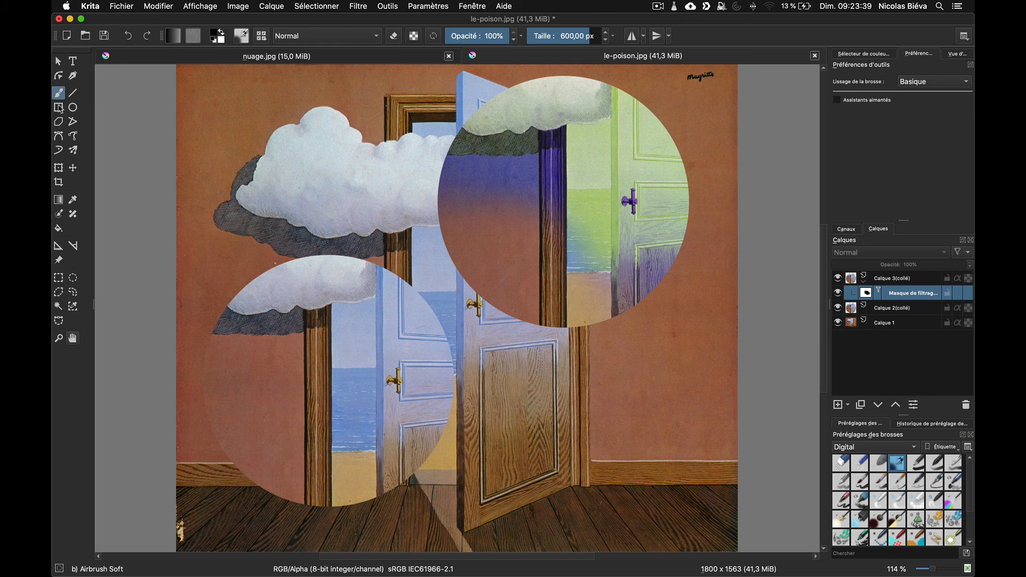
- Make a circular selection inside the upper circle, paint the filter mask black within it using the brush, and deselect
{"action": "left_click", "coordinate": [73, 107]}
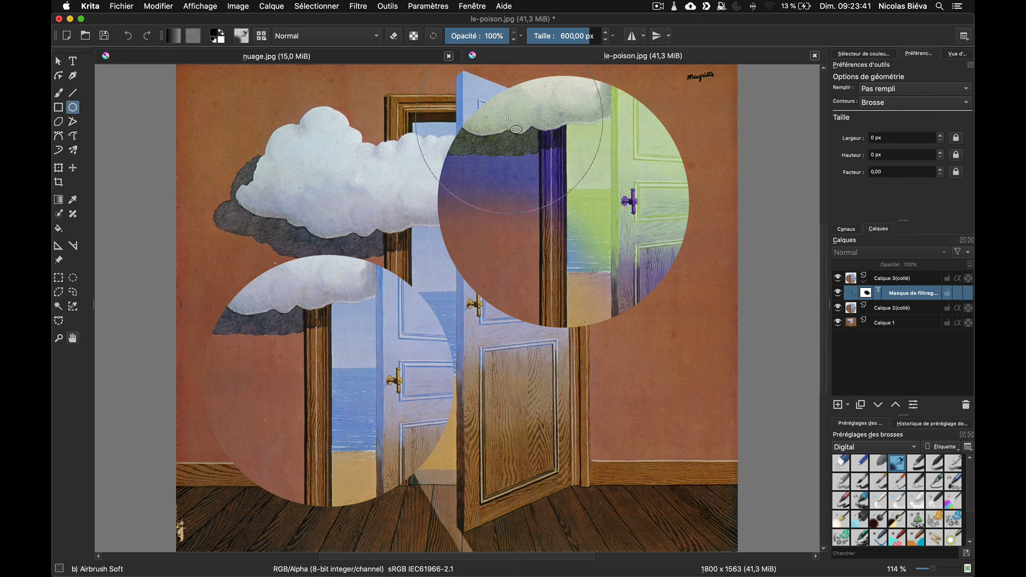
{"action": "key", "text": "j"}
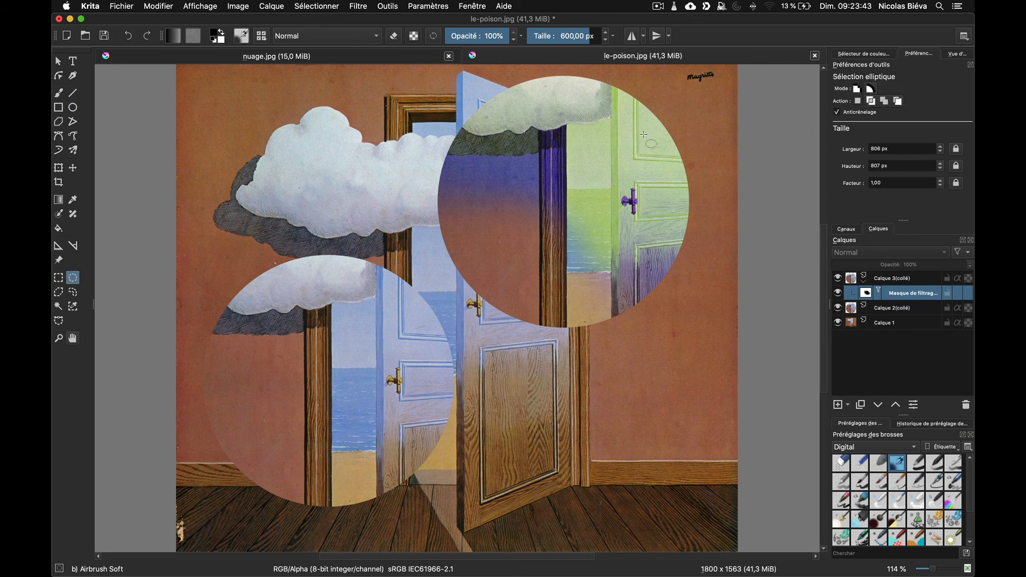
{"action": "mouse_move", "coordinate": [525, 140]}
{"action": "left_mouse_down"}
{"action": "mouse_move", "coordinate": [640, 234]}
{"action": "mouse_move", "coordinate": [653, 267]}
{"action": "left_mouse_up"}
{"action": "left_click", "coordinate": [59, 93]}
{"action": "mouse_move", "coordinate": [561, 179]}
{"action": "left_mouse_down"}
{"action": "mouse_move", "coordinate": [622, 212]}
{"action": "mouse_move", "coordinate": [654, 202]}
{"action": "mouse_move", "coordinate": [660, 257]}
{"action": "left_mouse_up"}
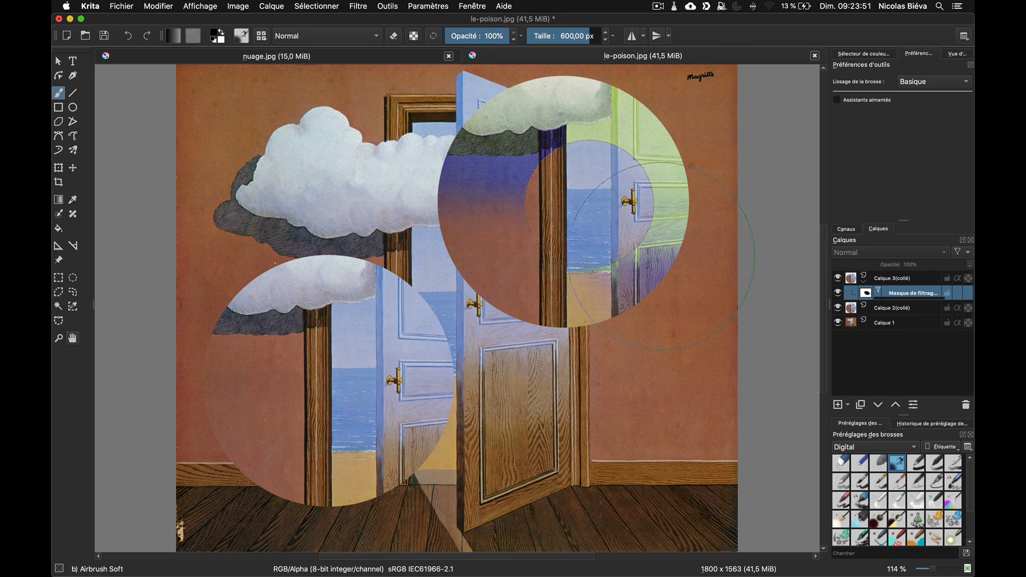
{"action": "key", "text": "super+shift+a"}
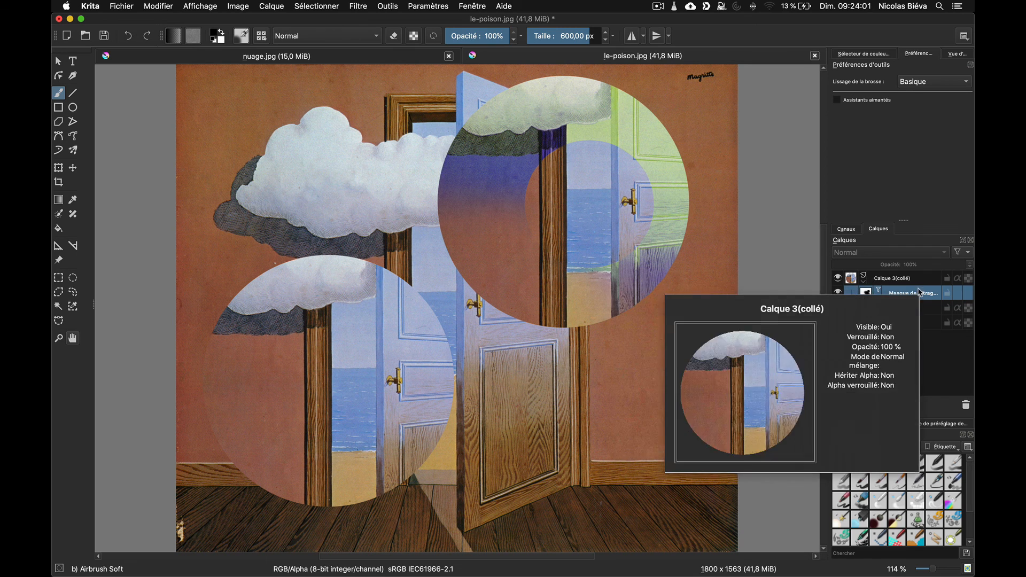
- Set the filter mask's Teinte to 127 and its Saturation to 77
{"action": "left_click", "coordinate": [889, 279]}
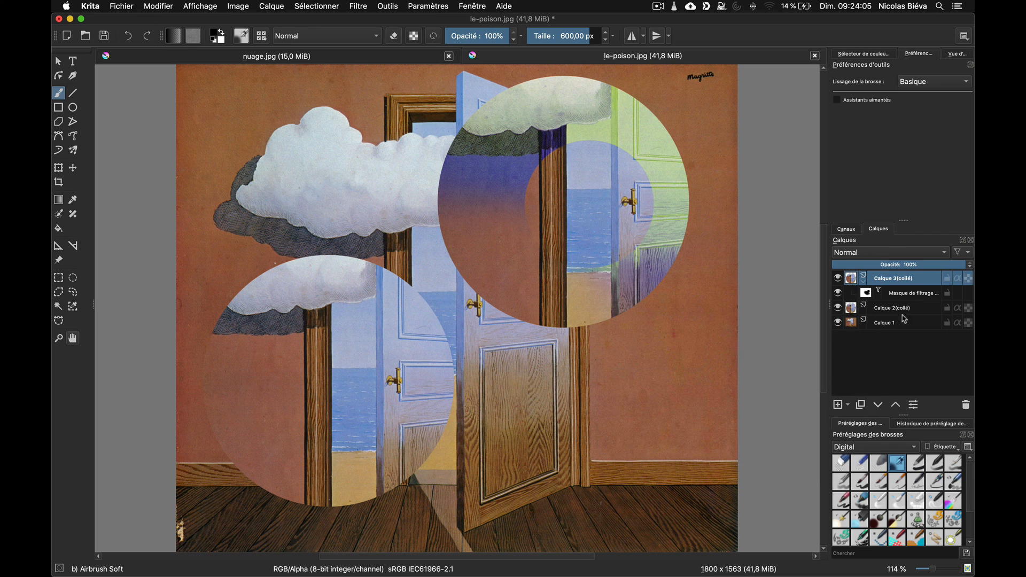
{"action": "left_click", "coordinate": [897, 298]}
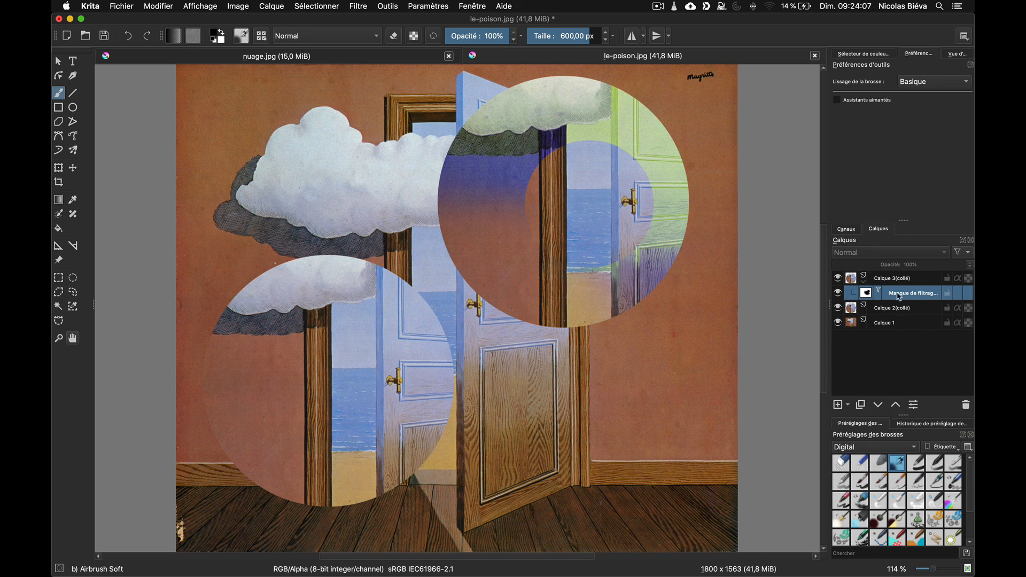
{"action": "right_click", "coordinate": [895, 297]}
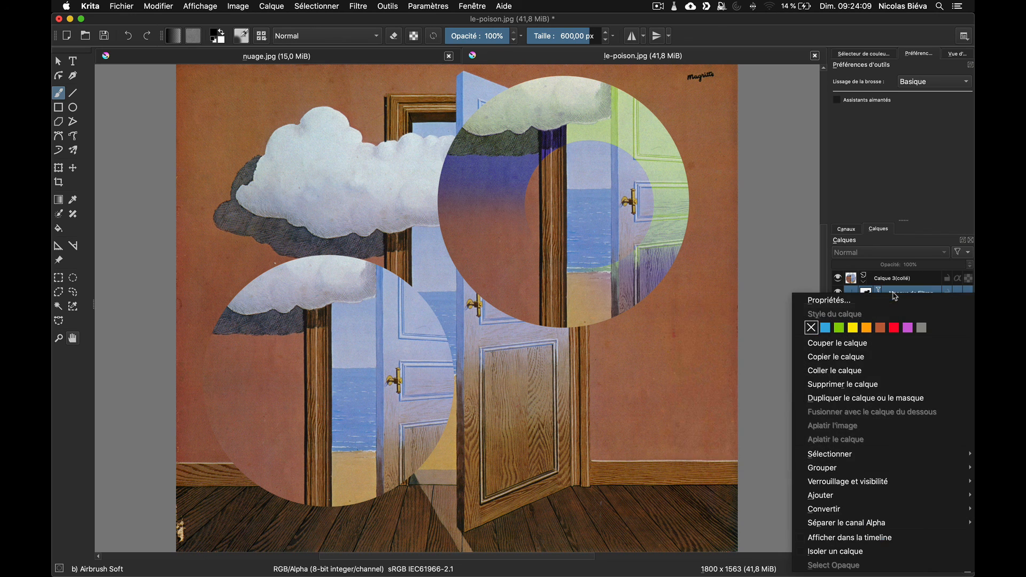
{"action": "left_click", "coordinate": [844, 300]}
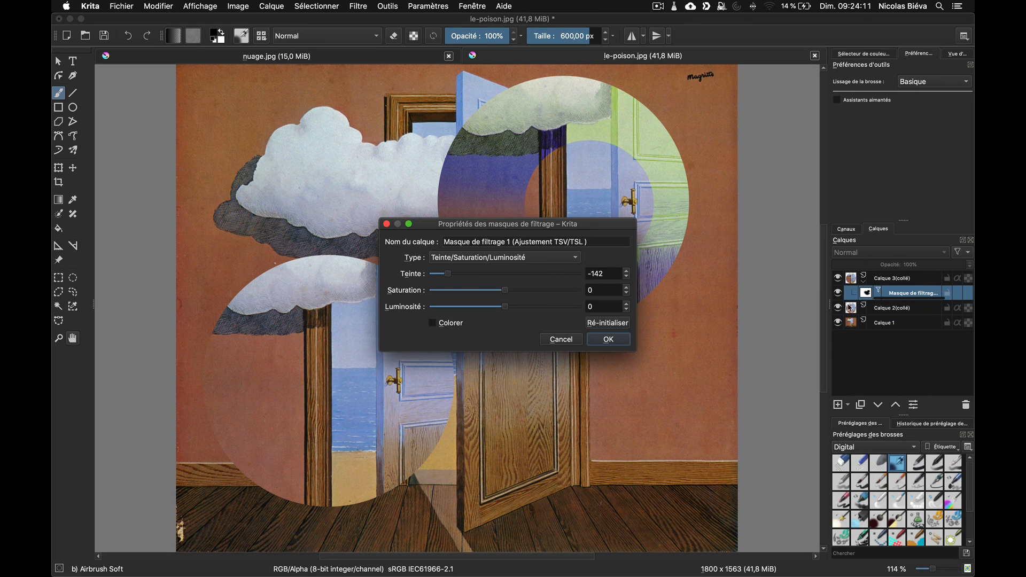
{"action": "left_click_drag", "start_coordinate": [449, 275], "coordinate": [557, 278]}
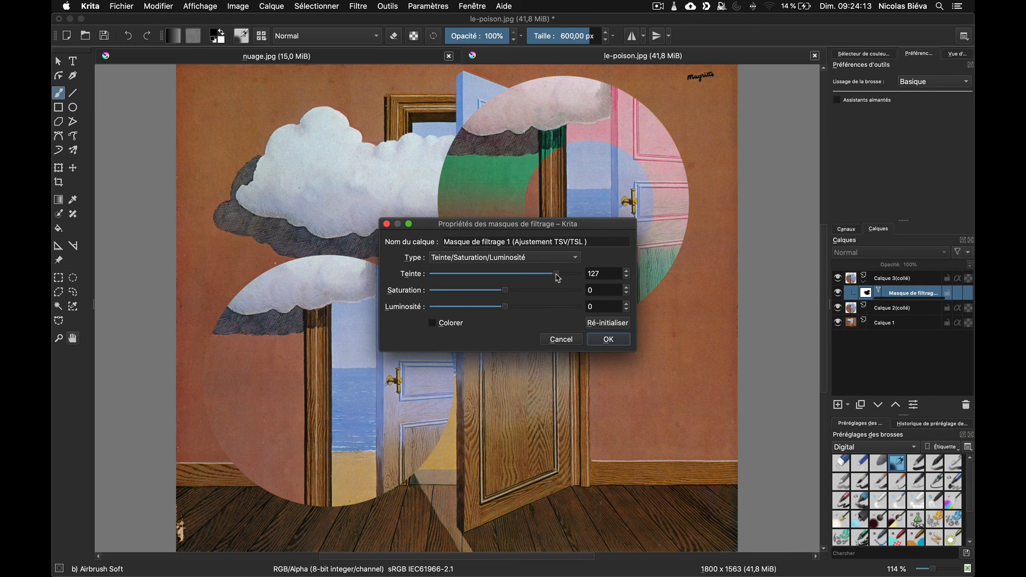
{"action": "left_click_drag", "start_coordinate": [524, 232], "coordinate": [348, 301]}
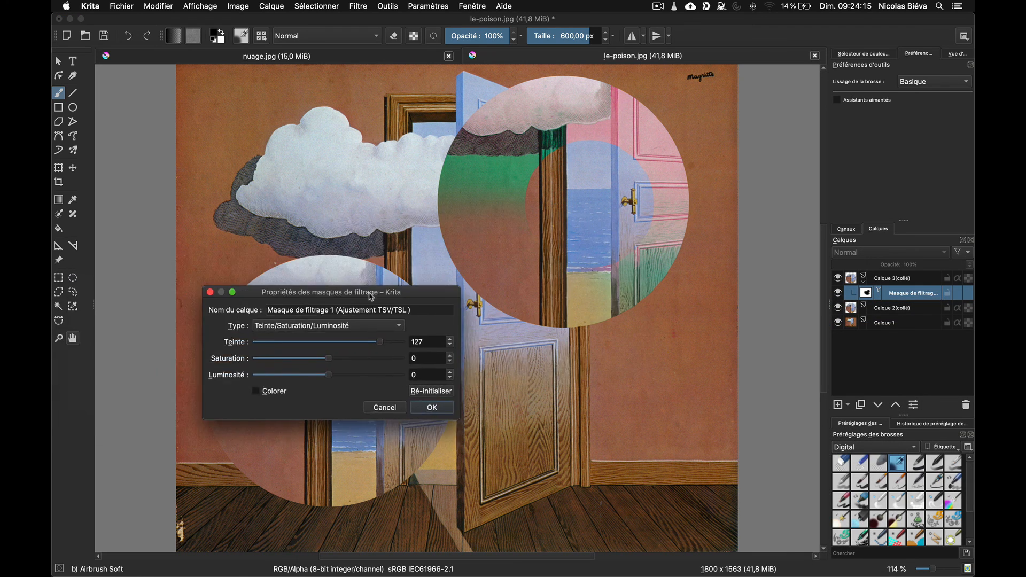
{"action": "left_click_drag", "start_coordinate": [330, 358], "coordinate": [388, 361]}
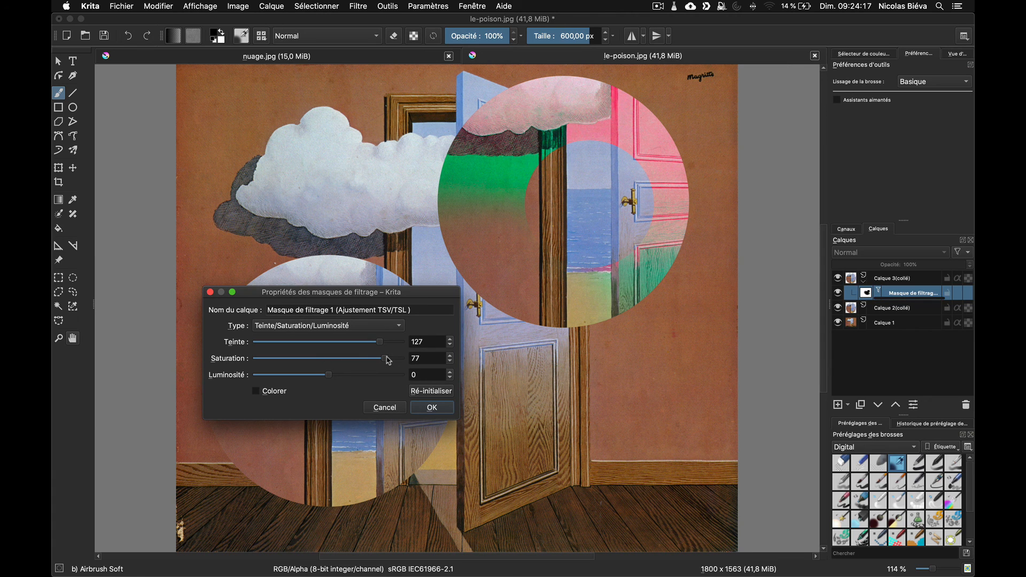